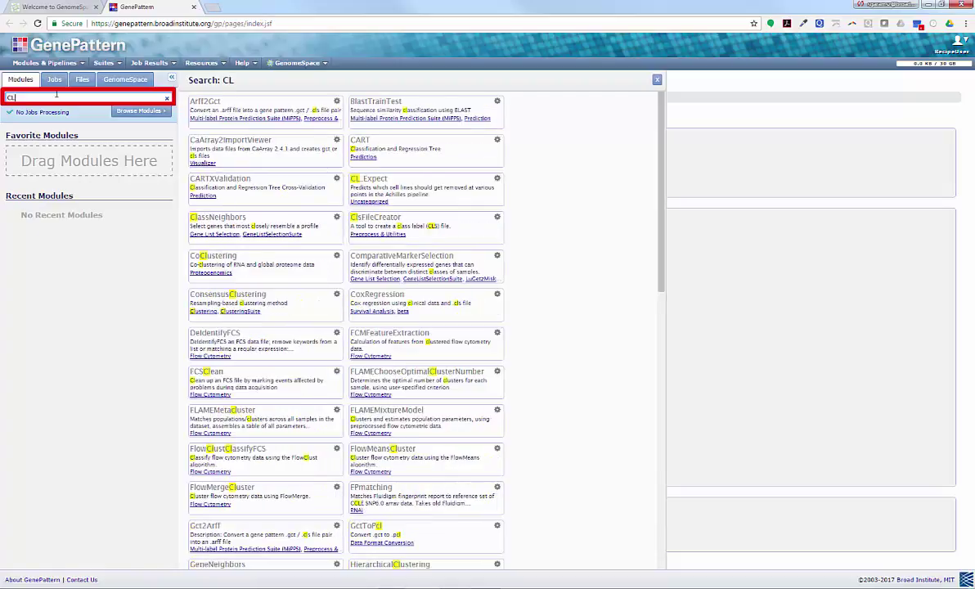
# Open the ClsFileCreator module and run it with BLCA.rnaseq.processed.gct from the GenomeSpace RecipeUser folder as the input file.
pyautogui.write('SF')
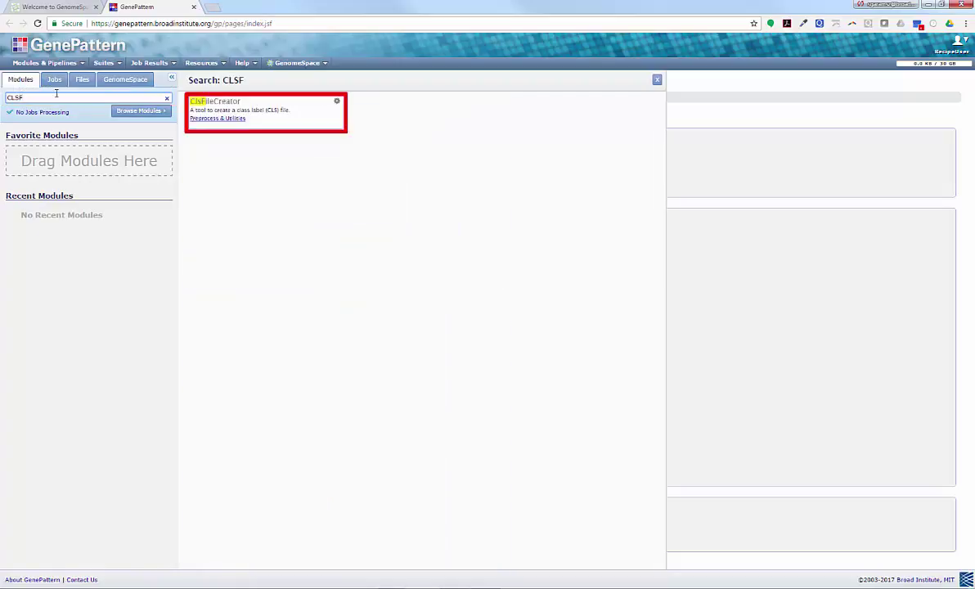
pyautogui.click(229, 105)
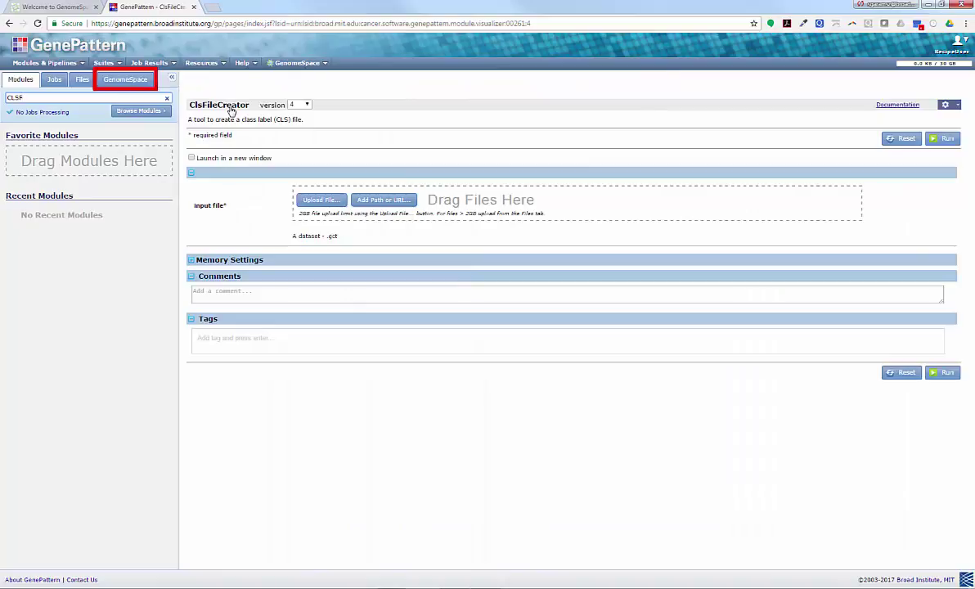
pyautogui.click(140, 82)
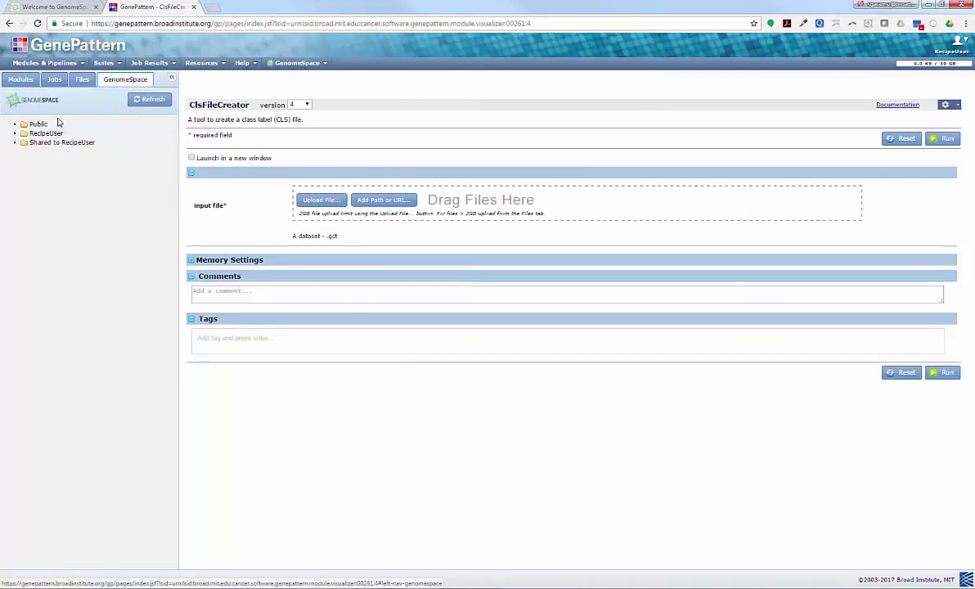
pyautogui.click(15, 134)
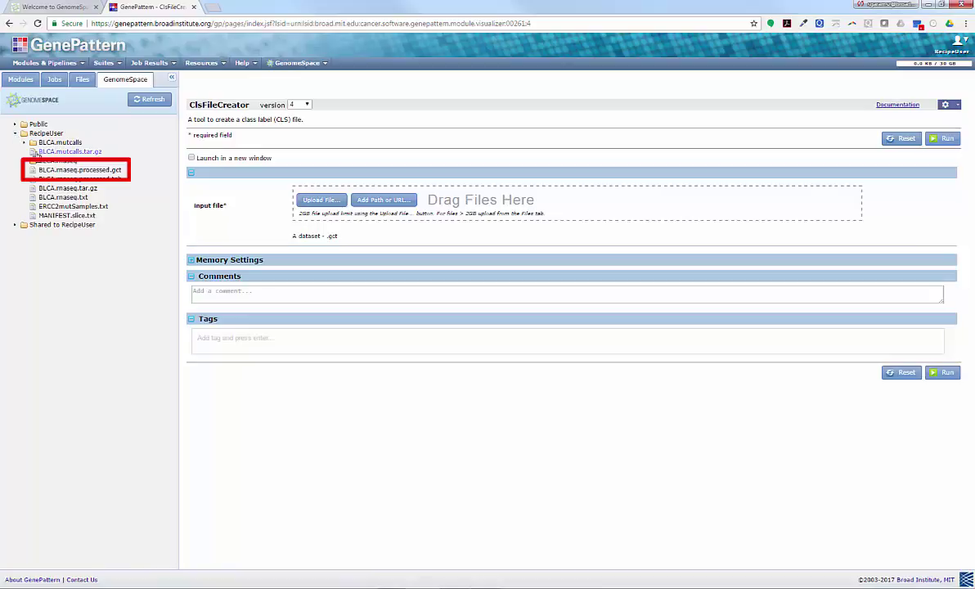
pyautogui.moveTo(72, 169); pyautogui.dragTo(507, 204)
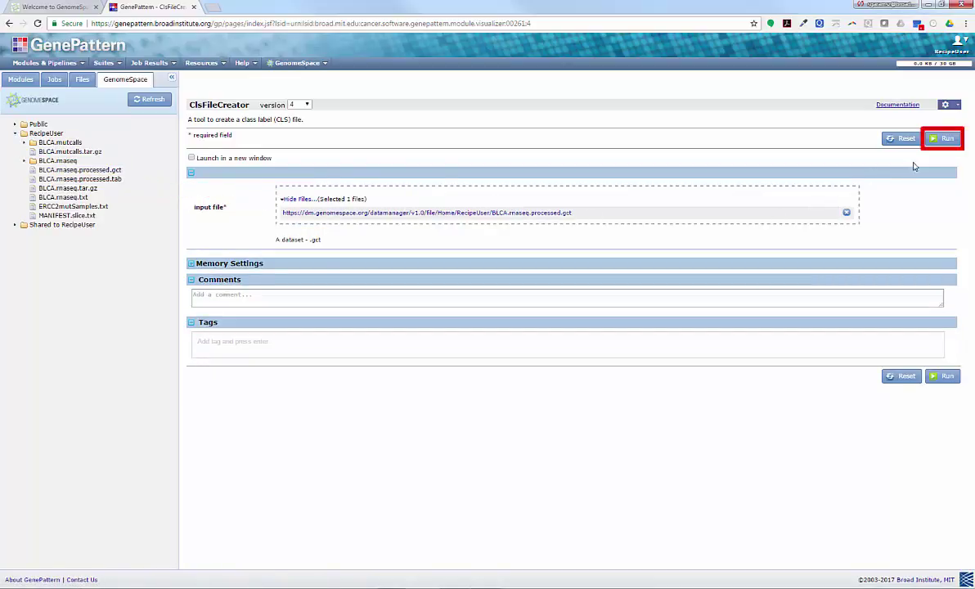
pyautogui.click(945, 139)
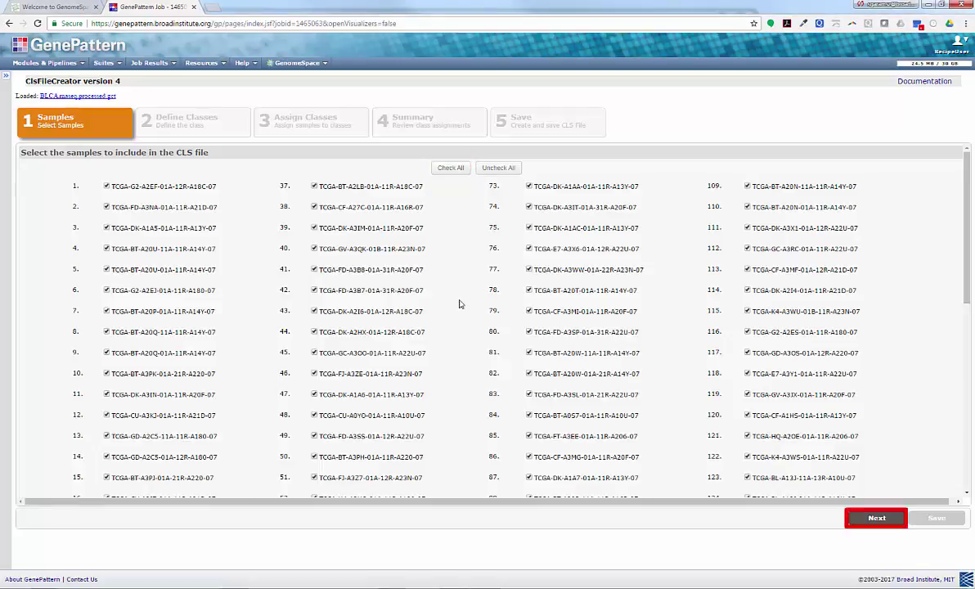
# Keep all samples for the CLS file and add the classes mutated_normal and mutated_tumor.
pyautogui.click(876, 518)
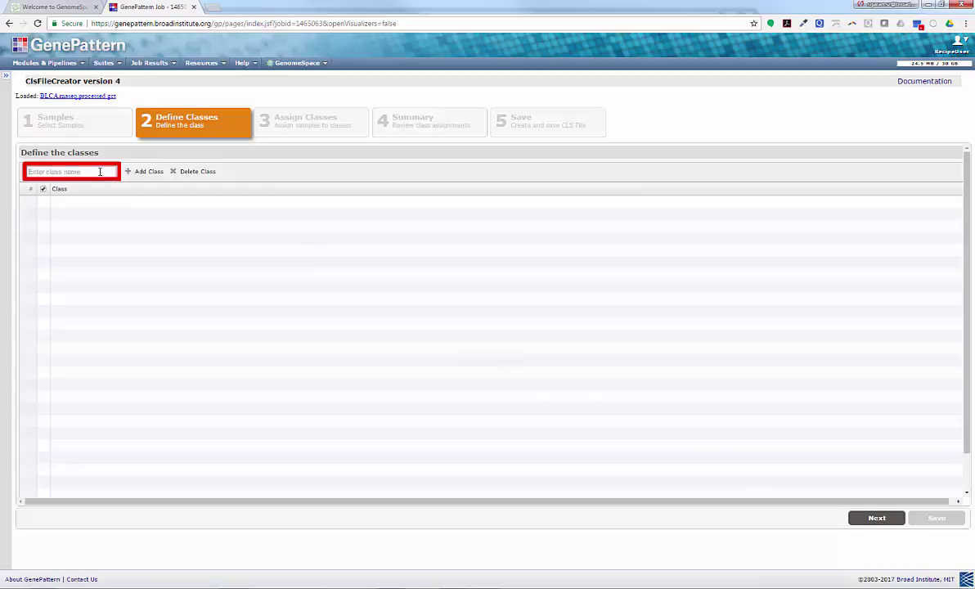
pyautogui.write('mutated_normal')
pyautogui.click(144, 170)
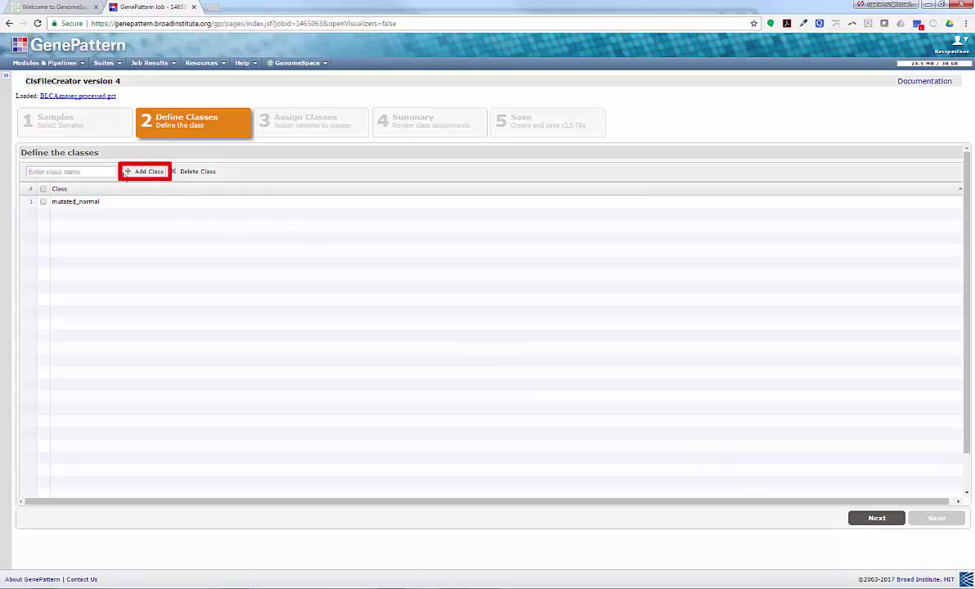
pyautogui.write('muta')
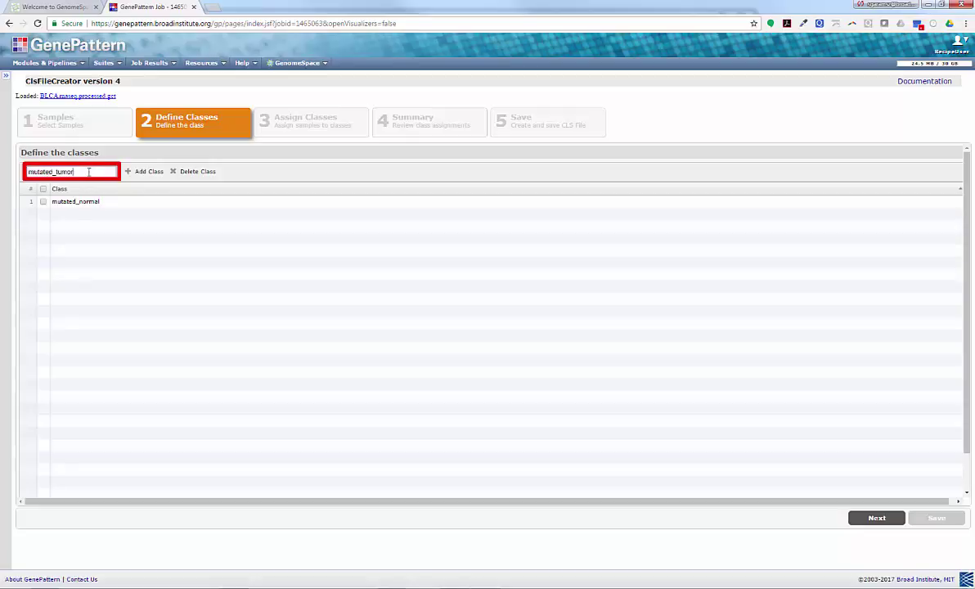
pyautogui.write('ted_tumor')
pyautogui.press('Return')
# Add the classes wildtype_normal and wildtype_tumor, and proceed to assigning samples to classes.
pyautogui.write('wildtype_normal')
pyautogui.press('Tab')
pyautogui.press('Return')
pyautogui.write('w')
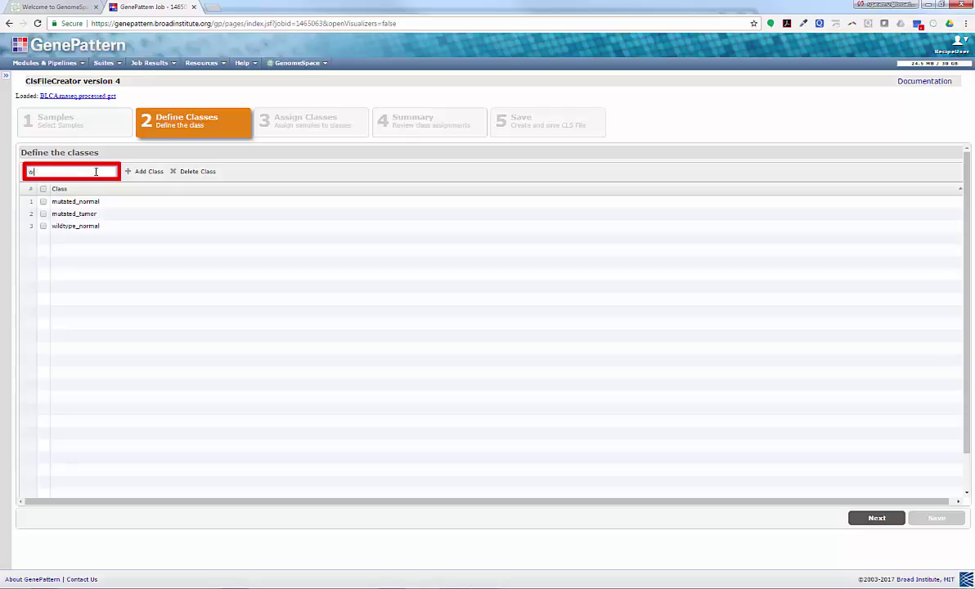
pyautogui.write('ildtype_tumor')
pyautogui.click(138, 172)
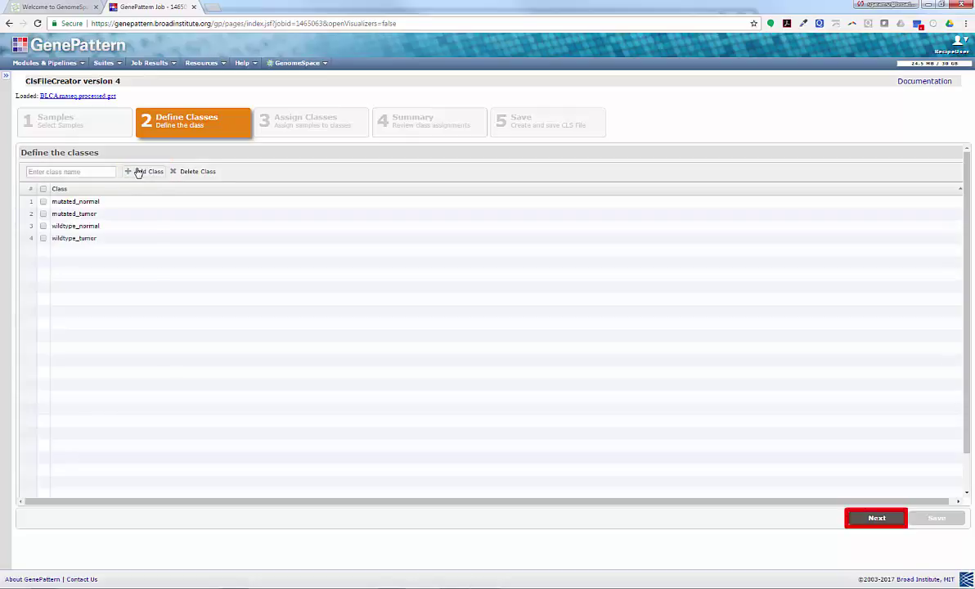
pyautogui.click(889, 517)
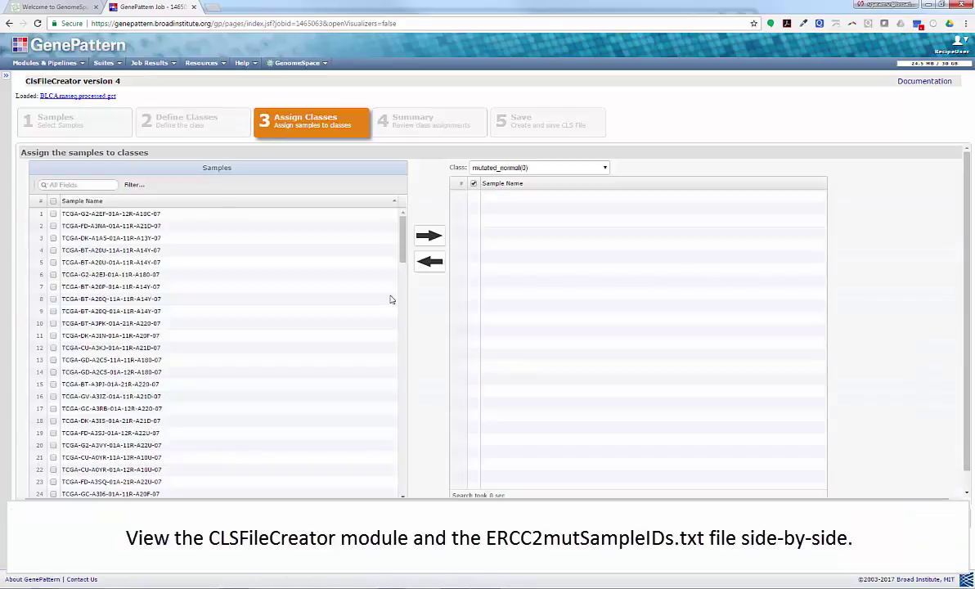
# Arrange the GenePattern and GenomeSpace browser windows side by side.
pyautogui.moveTo(141, 9); pyautogui.dragTo(147, 49)
pyautogui.press('super+Left')
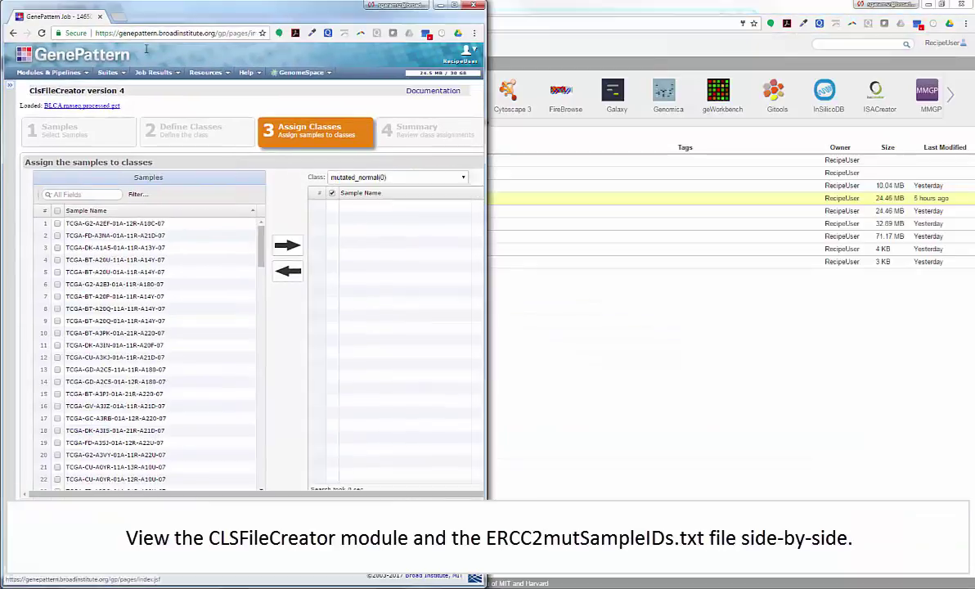
pyautogui.click(502, 11)
pyautogui.press('super+Right')
# Deselect BLCA.rnaseq.processed.gct in GenomeSpace and preview the contents of ERCC2mutSamples.txt.
pyautogui.click(634, 208)
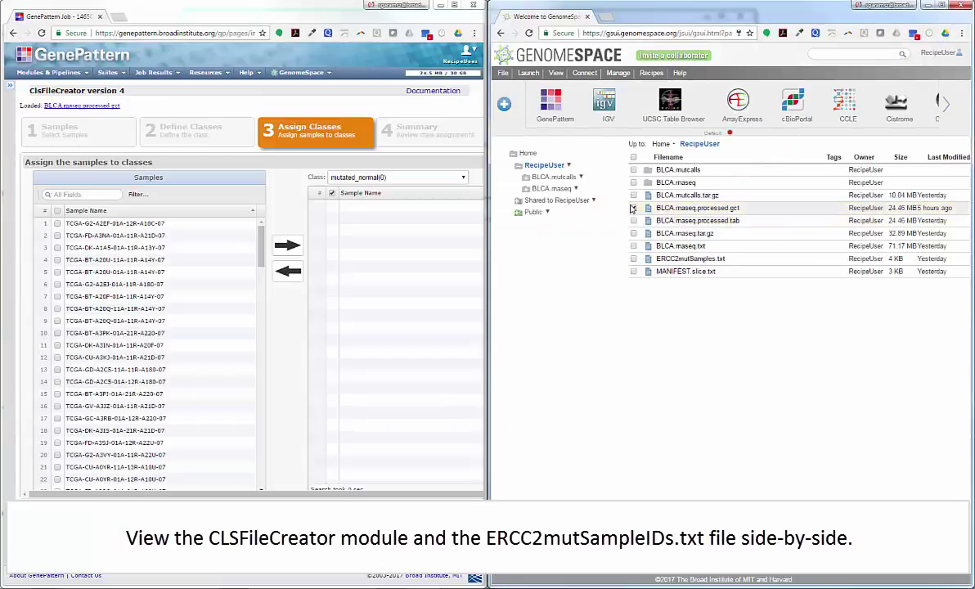
pyautogui.rightClick(695, 259)
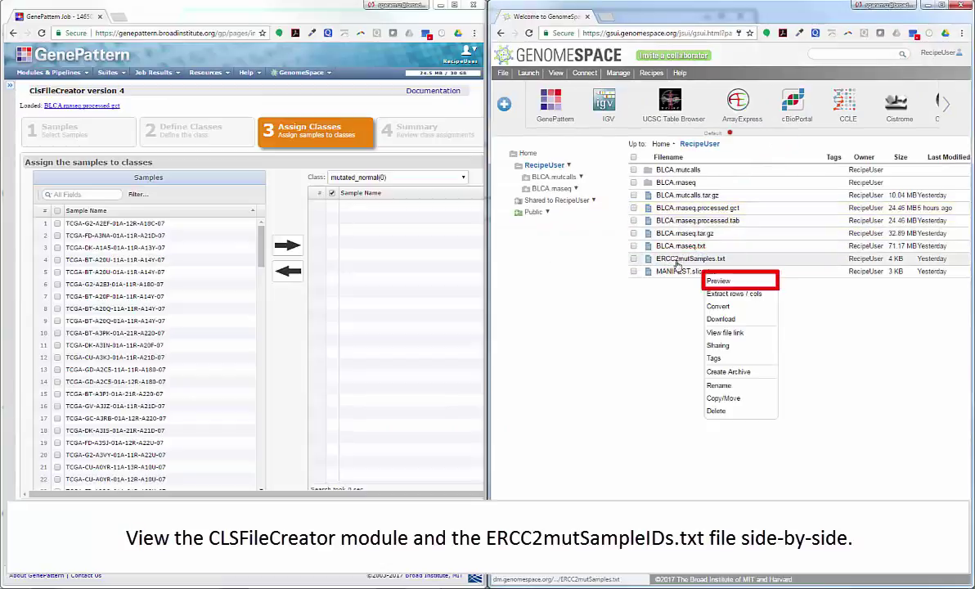
pyautogui.click(713, 281)
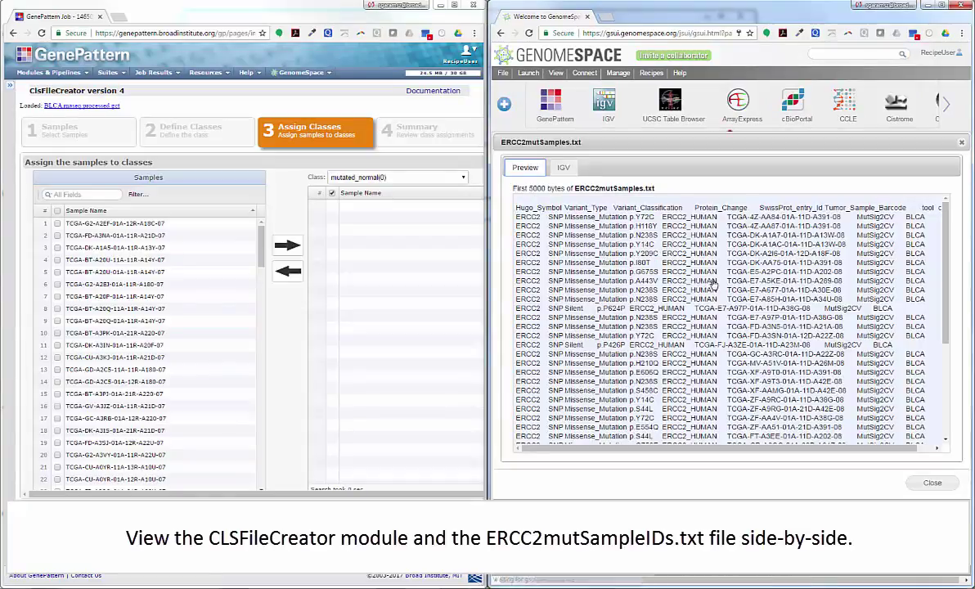
# Sort the samples by name, match TCGA-DK-A1A7-01A against the mutation file, and assign TCGA-DK-A1A7-01A-11R-A13Y-07 to the mutated_tumor class.
pyautogui.click(112, 212)
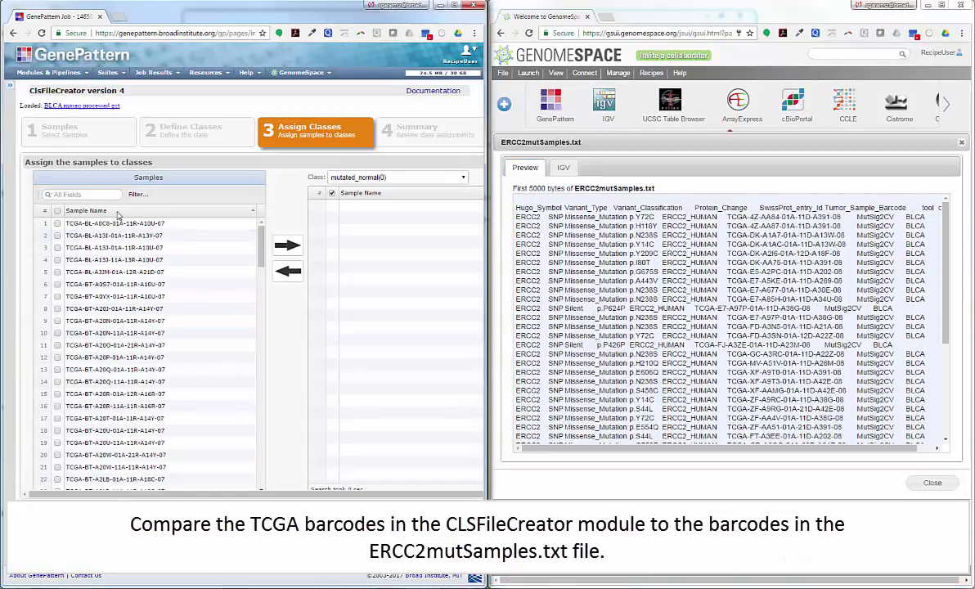
pyautogui.moveTo(260, 245); pyautogui.dragTo(261, 320)
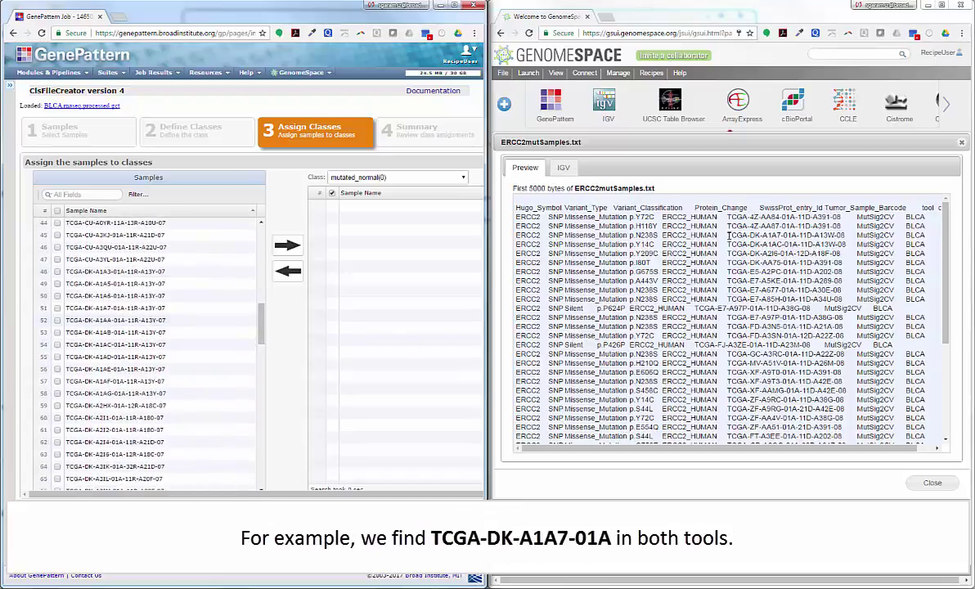
pyautogui.moveTo(728, 234); pyautogui.dragTo(847, 235)
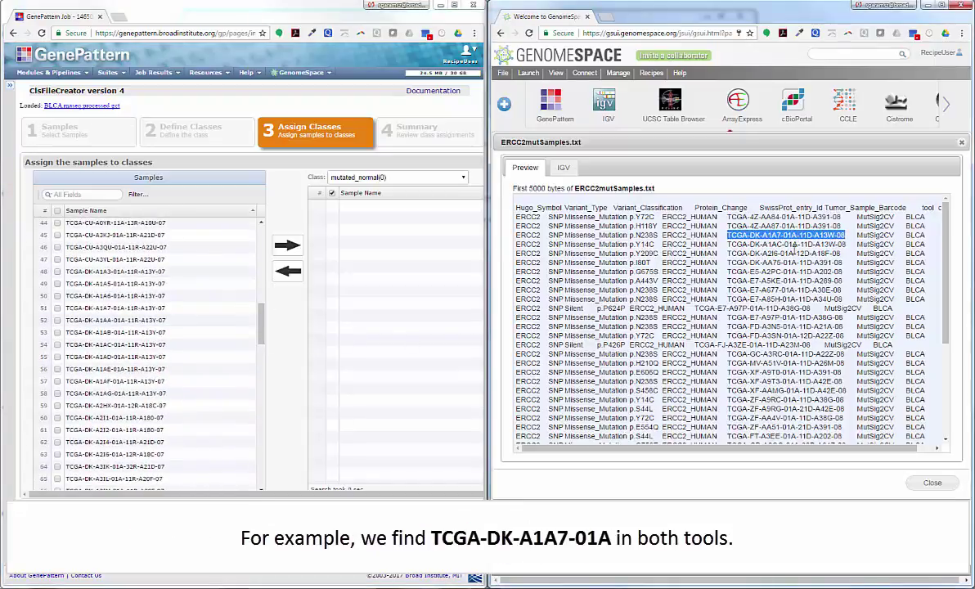
pyautogui.click(155, 308)
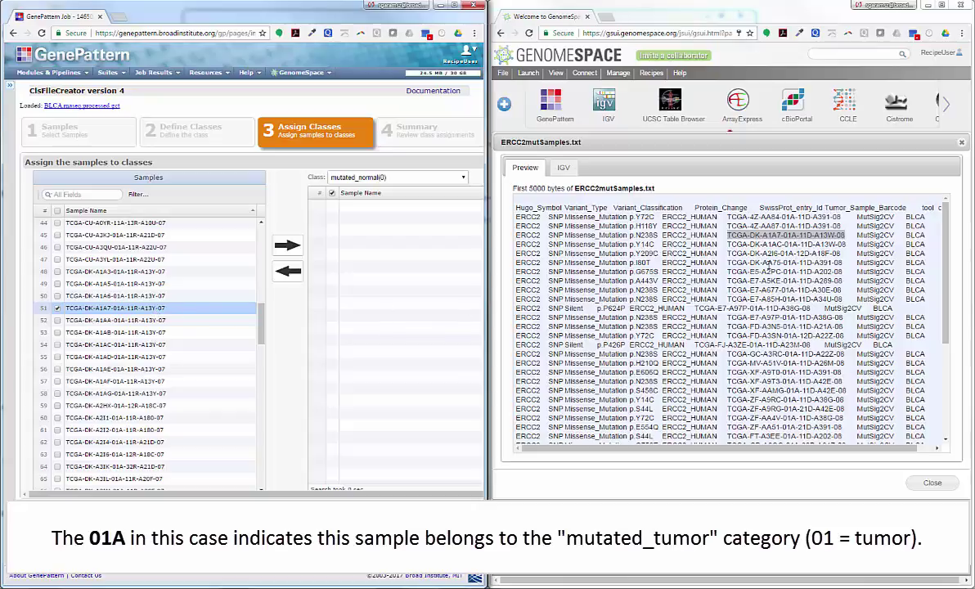
pyautogui.click(785, 238)
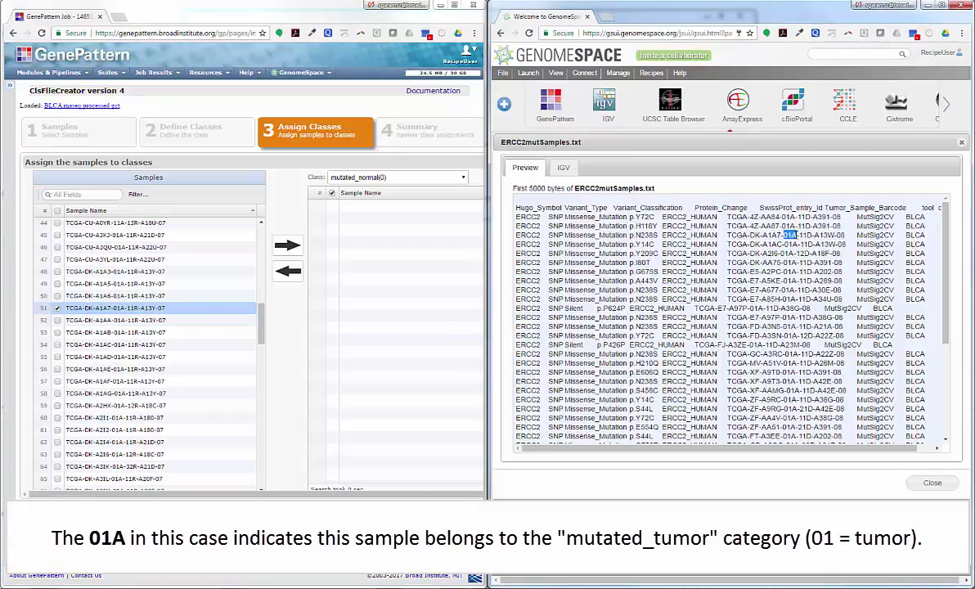
pyautogui.click(401, 179)
pyautogui.click(386, 196)
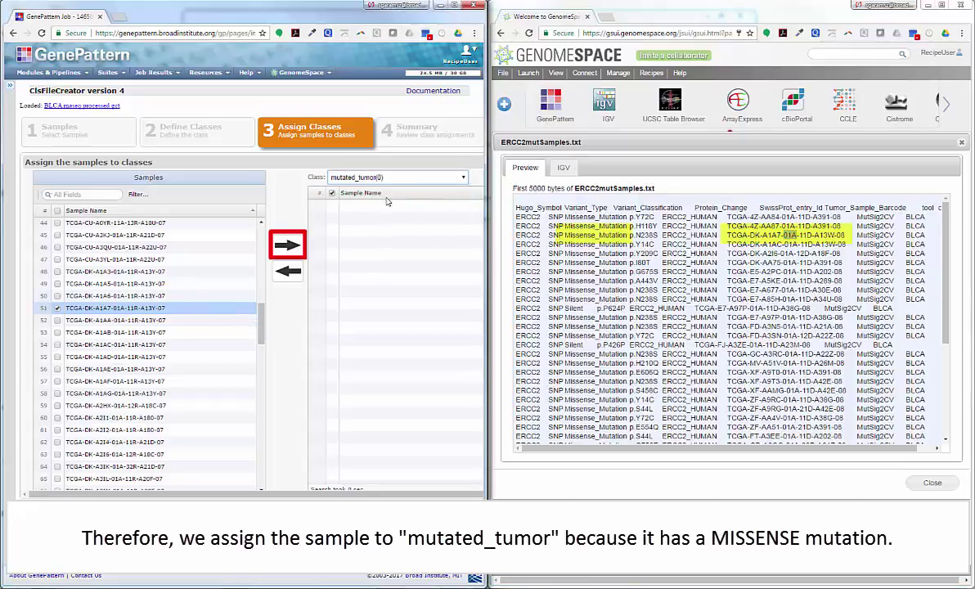
pyautogui.click(288, 245)
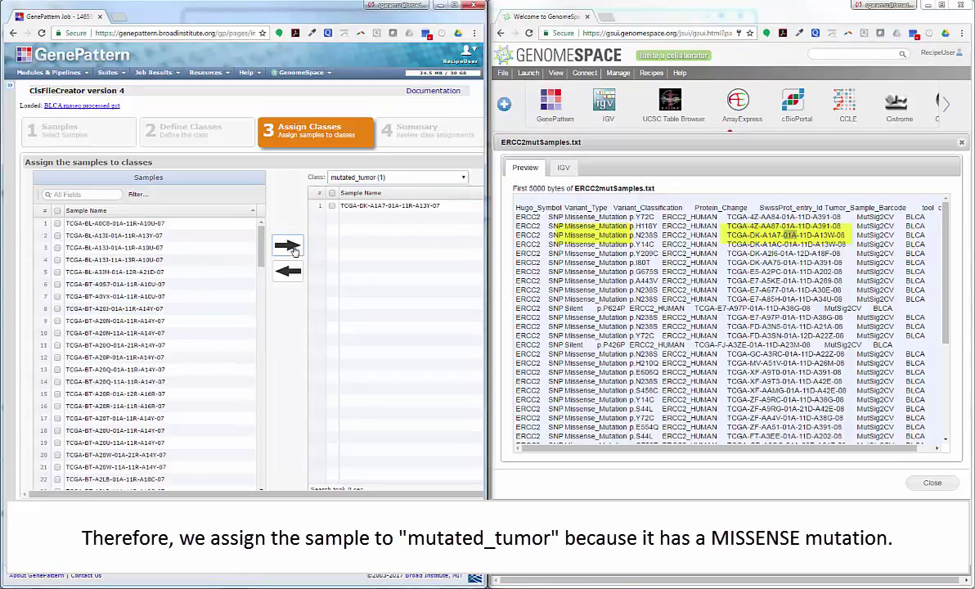
# Match TCGA-DK-A1AC-01A against the mutation file and assign sample TCGA-DK-A1AC-01A-11R-A13Y-07 to mutated_tumor.
pyautogui.scroll(-10, 254, 331)
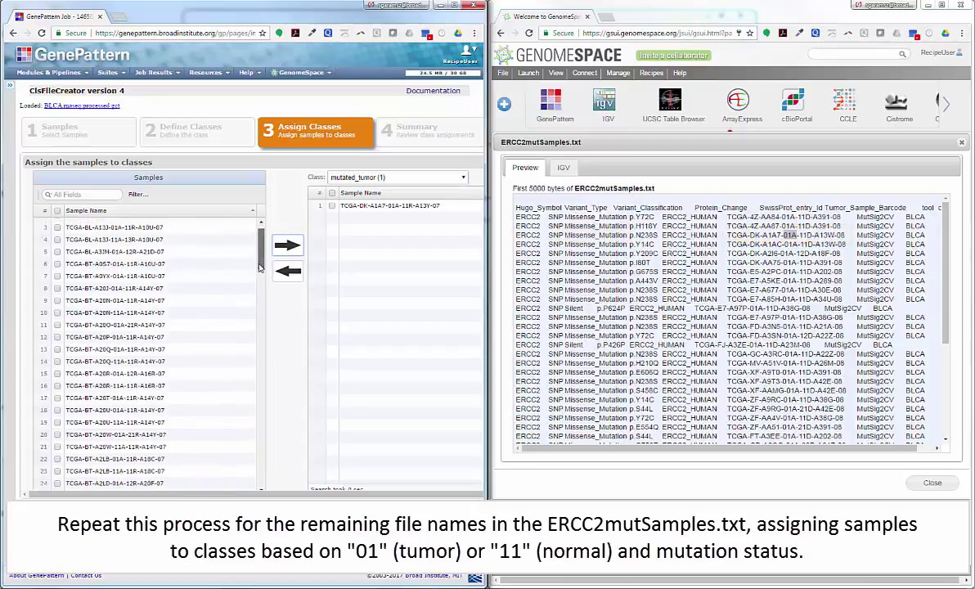
pyautogui.scroll(-1, 254, 332)
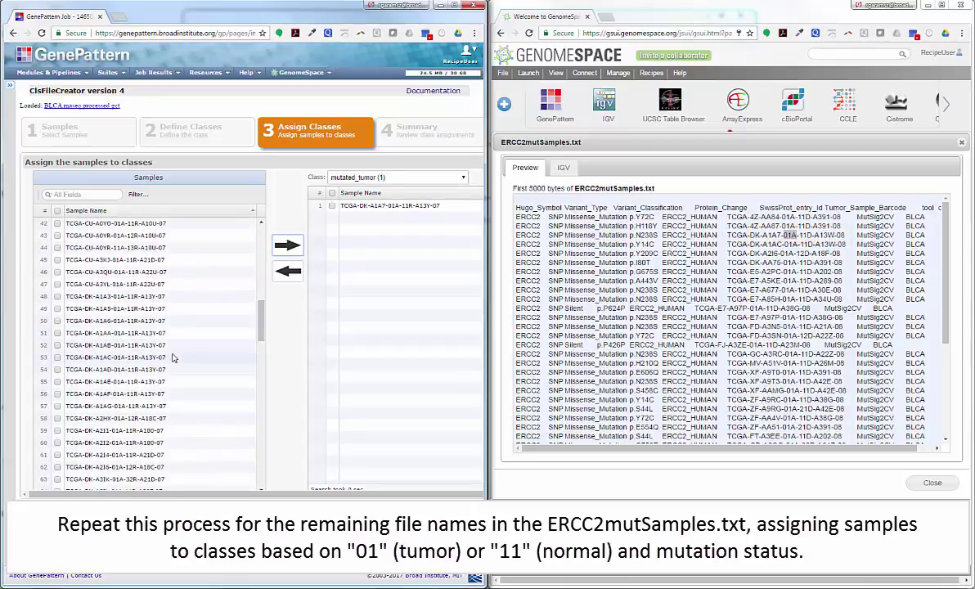
pyautogui.click(172, 358)
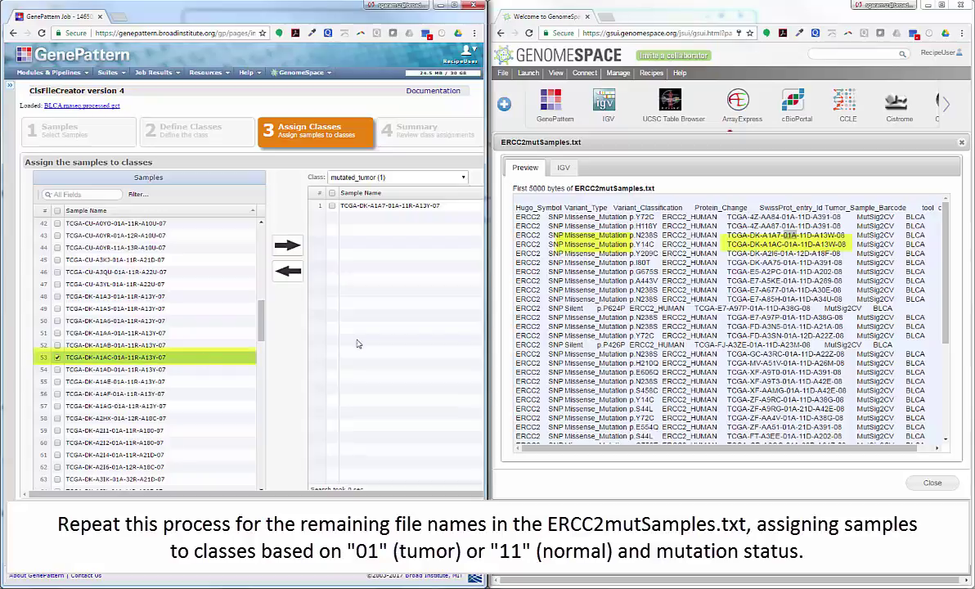
pyautogui.moveTo(724, 245); pyautogui.dragTo(849, 246)
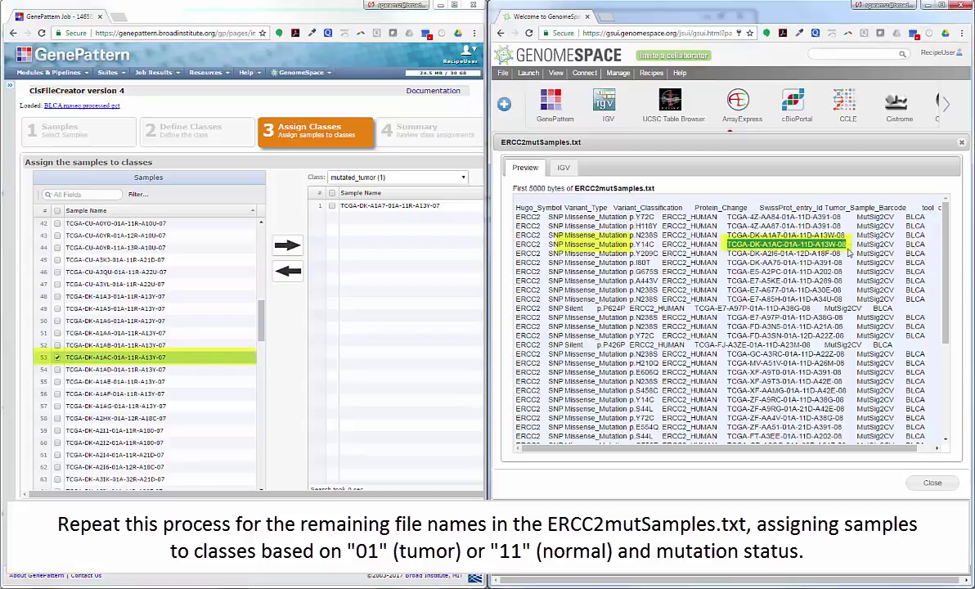
pyautogui.click(287, 246)
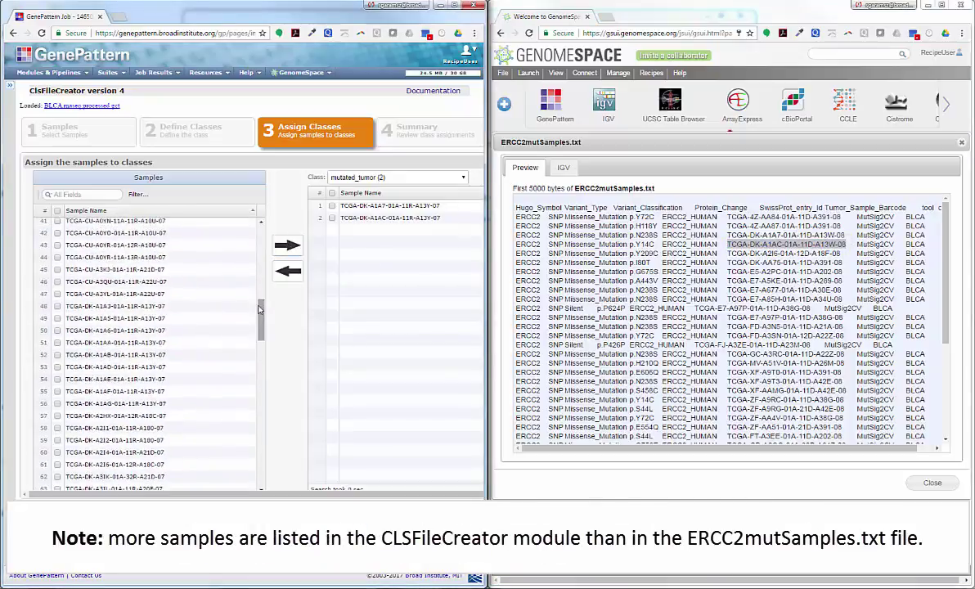
# Assign the samples TCGA-DK-A2I6-01A-12R-A18C-07 and TCGA-E5-A2PC-01A-11R-A206-07 to the mutated_tumor class.
pyautogui.click(199, 467)
pyautogui.click(287, 245)
pyautogui.scroll(-5, 249, 343)
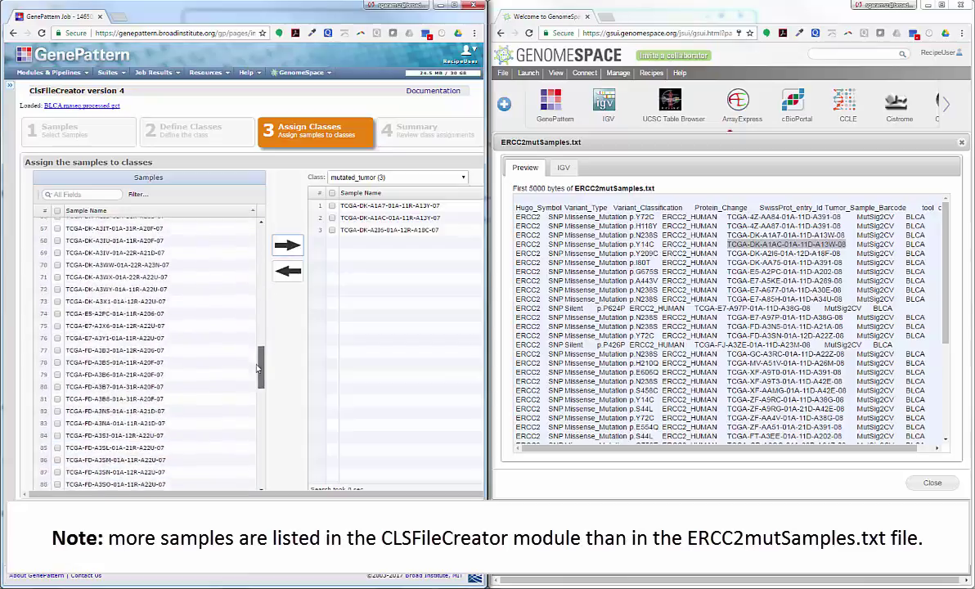
pyautogui.click(163, 287)
pyautogui.click(287, 245)
# Assign the samples TCGA-FD-A3N5-01A-11R-A21D-07 and TCGA-FD-A3SN-01A-12R-A22U-07 to the mutated_tumor class.
pyautogui.scroll(2, 212, 310)
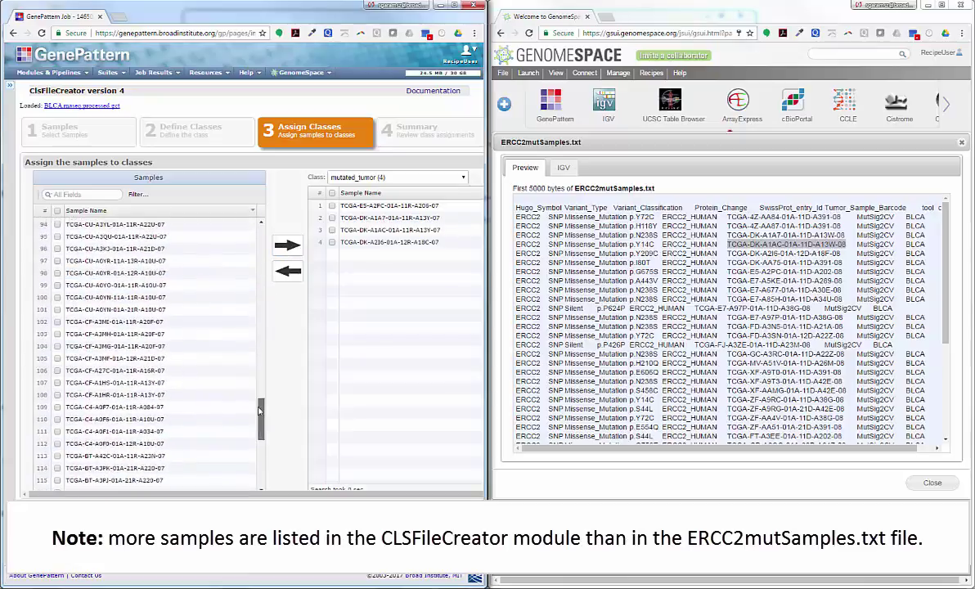
pyautogui.click(209, 231)
pyautogui.click(287, 245)
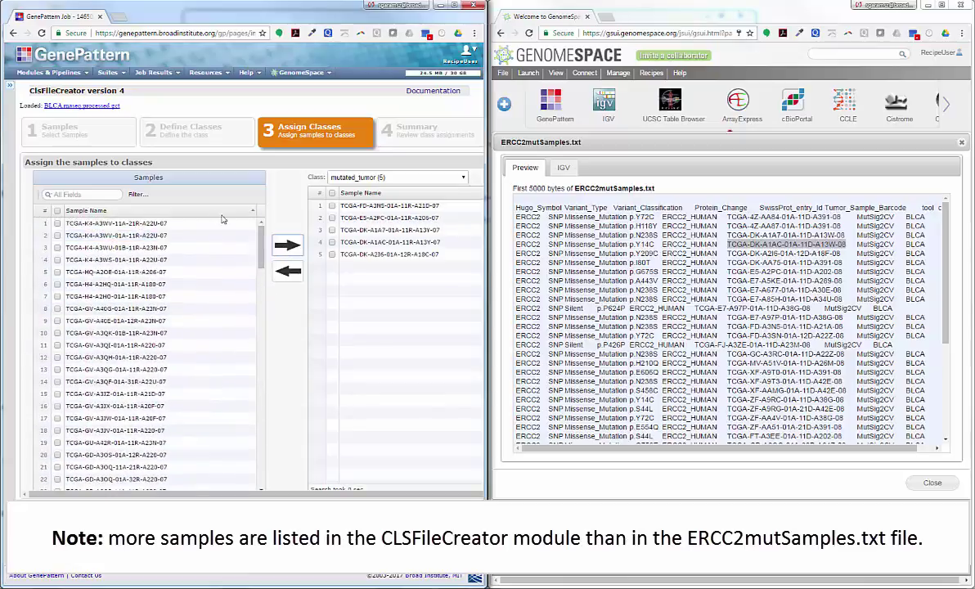
pyautogui.moveTo(266, 345); pyautogui.dragTo(266, 376)
pyautogui.click(198, 394)
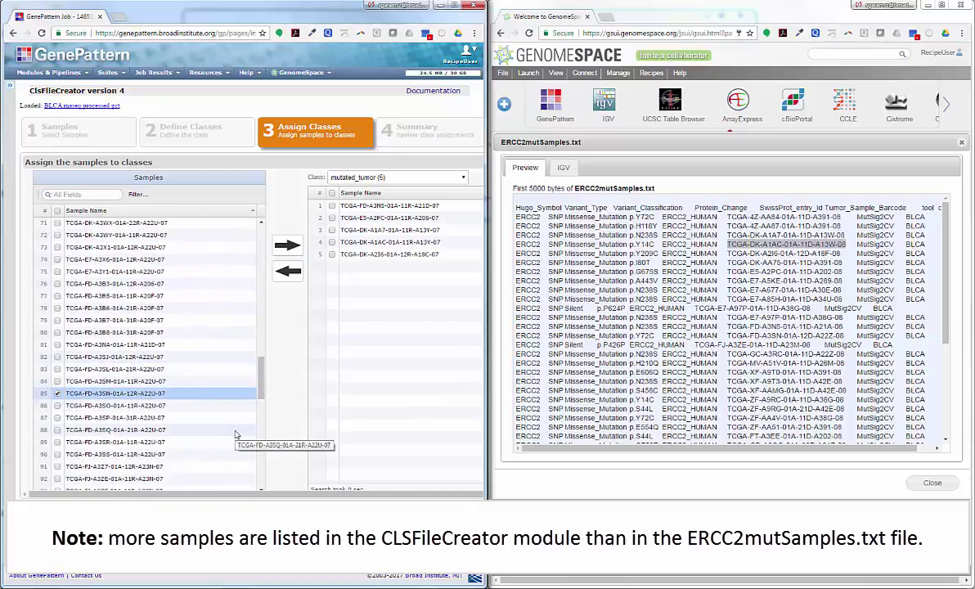
pyautogui.click(286, 247)
# Check that TCGA-FJ-A3ZE-01A carries a silent mutation and assign sample TCGA-FJ-A3ZE-01A-11R-A23N-07 to the wildtype_tumor class.
pyautogui.scroll(-10, 214, 392)
pyautogui.click(219, 389)
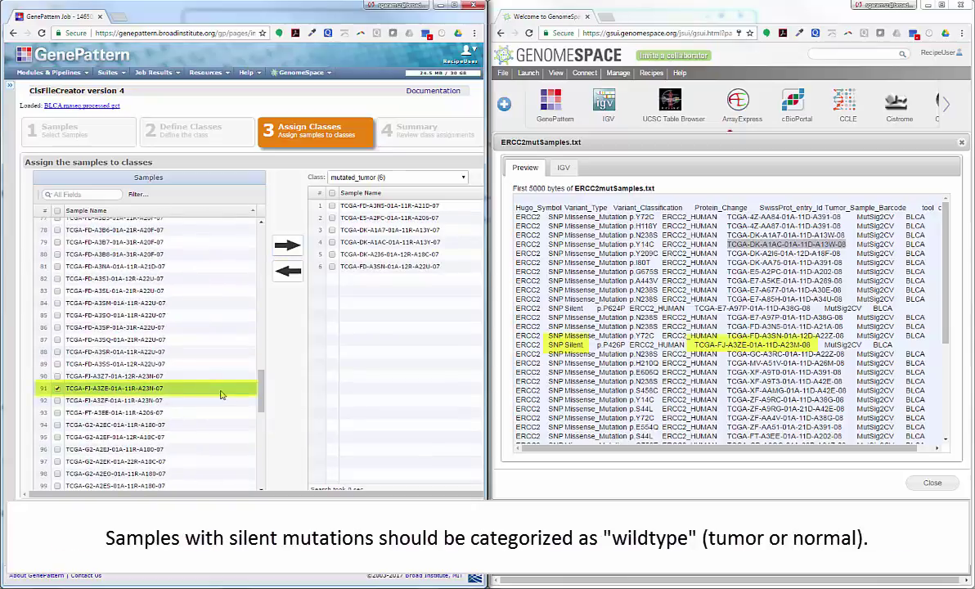
pyautogui.moveTo(549, 345); pyautogui.dragTo(583, 345)
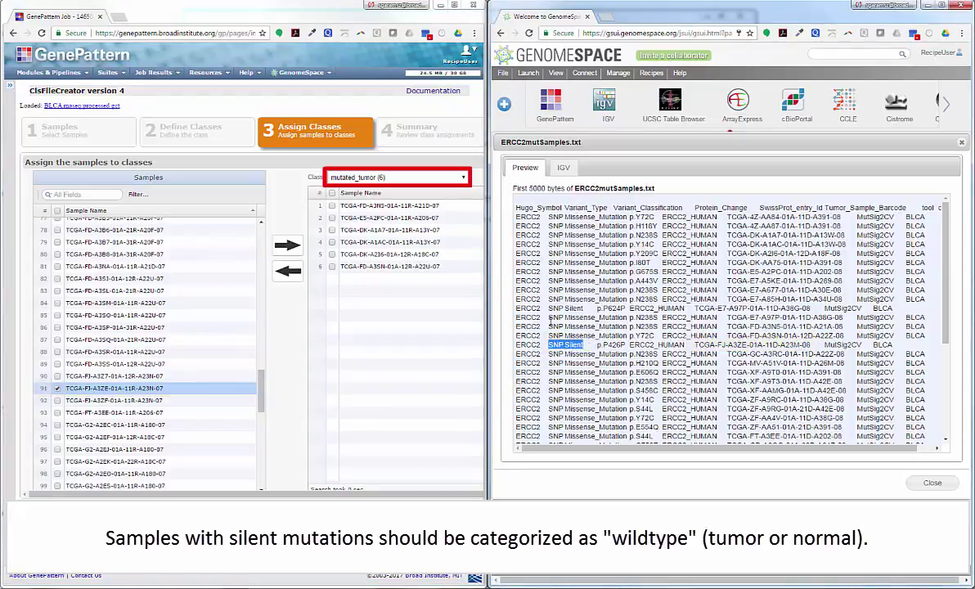
pyautogui.click(387, 178)
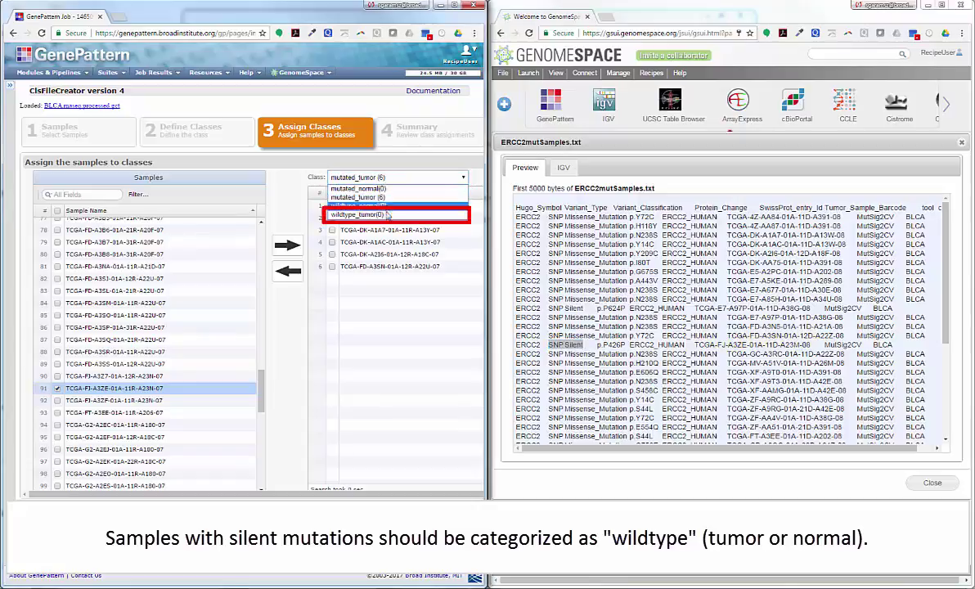
pyautogui.click(387, 215)
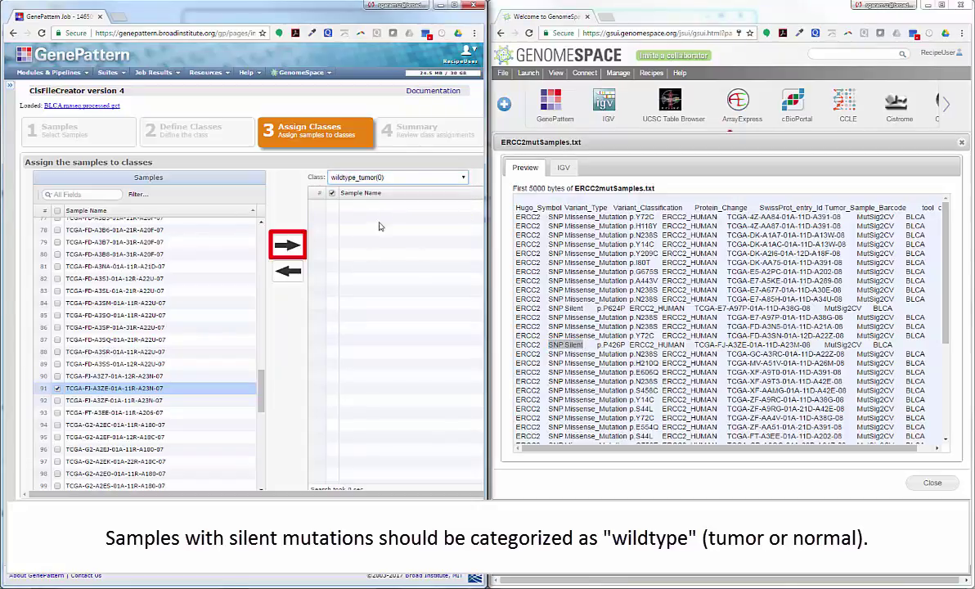
pyautogui.click(287, 244)
# Assign the samples TCGA-GC-A3RC-01A-11R-A22U-07 and TCGA-FT-A3EE-01A-11R-A206-07 to the mutated_tumor class.
pyautogui.moveTo(261, 240); pyautogui.dragTo(260, 414)
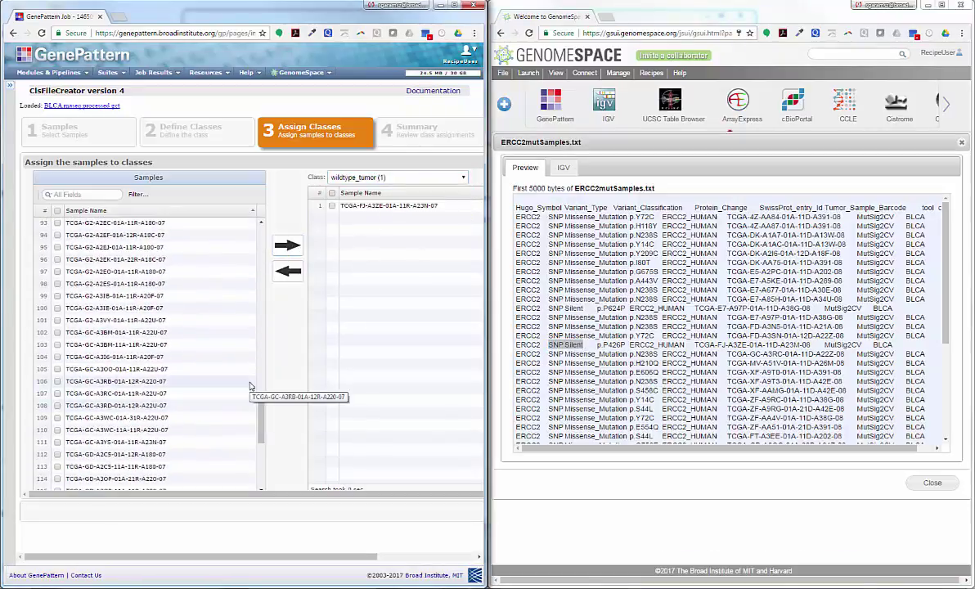
pyautogui.click(247, 393)
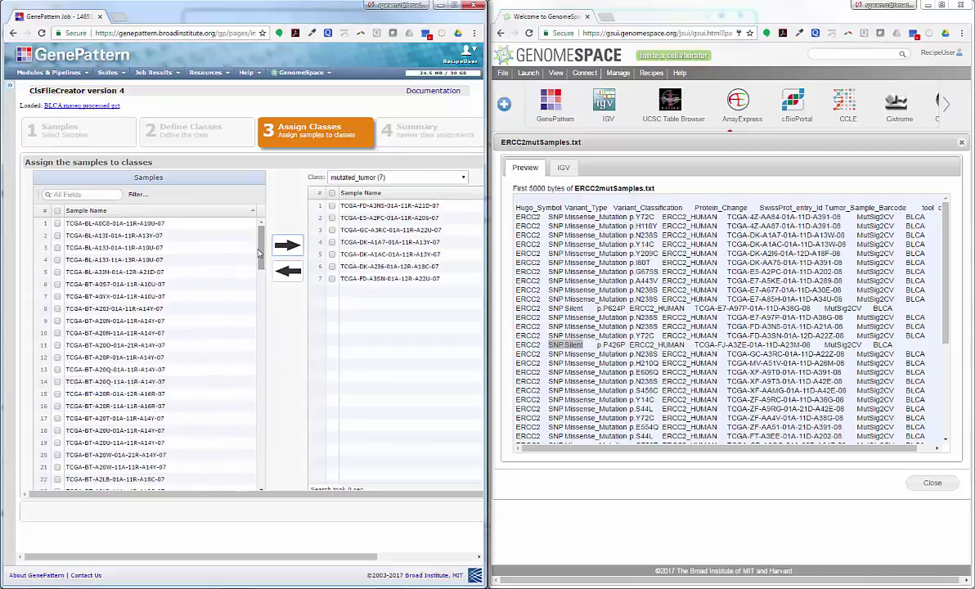
pyautogui.scroll(-5, 237, 392)
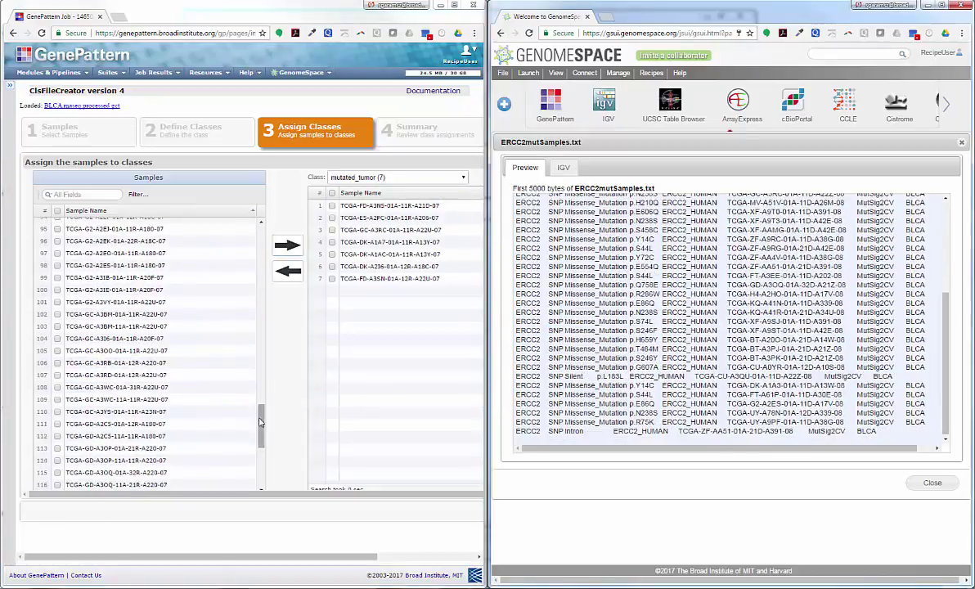
pyautogui.moveTo(262, 468); pyautogui.dragTo(263, 411)
pyautogui.click(239, 323)
pyautogui.click(286, 250)
# Sort the samples by name in descending order and assign the tumor sample TCGA-GD-A3OQ-01A-32R-A220-07 to the mutated_tumor class.
pyautogui.click(132, 213)
pyautogui.moveTo(262, 249); pyautogui.dragTo(261, 286)
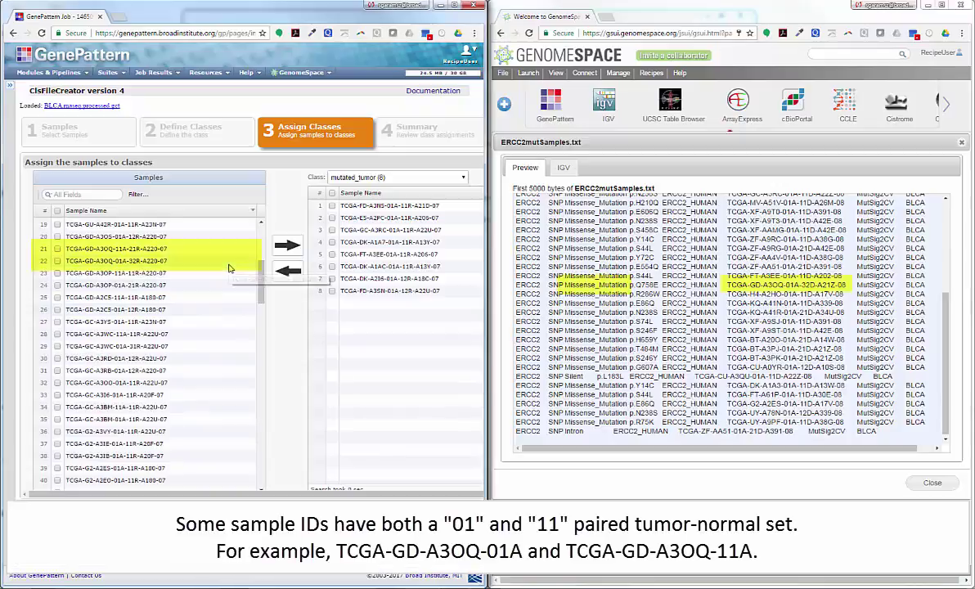
pyautogui.click(229, 264)
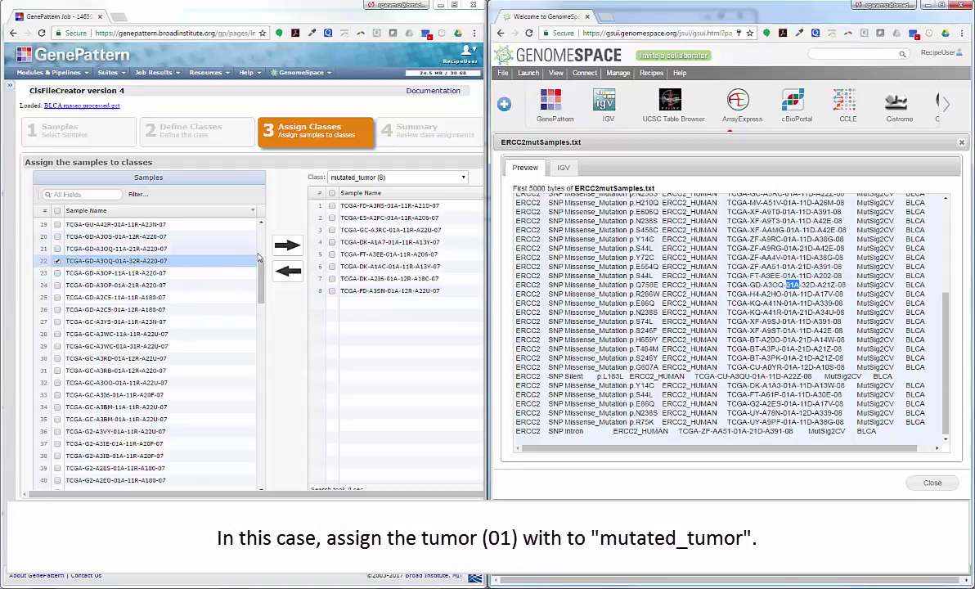
pyautogui.click(286, 246)
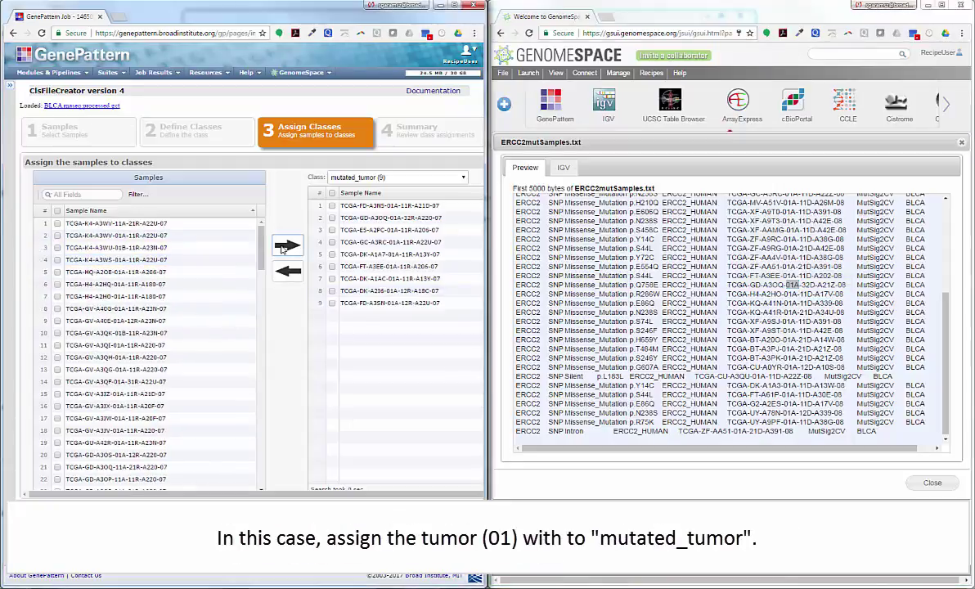
# Assign the paired normal sample TCGA-GD-A3OQ-11A-21R-A220-07 to the mutated_normal class.
pyautogui.click(150, 468)
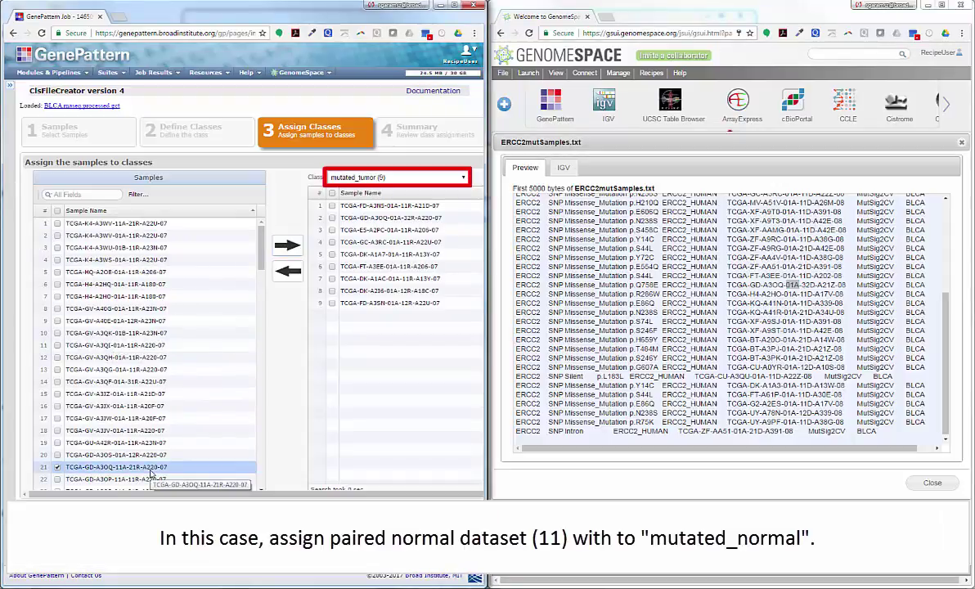
pyautogui.click(370, 178)
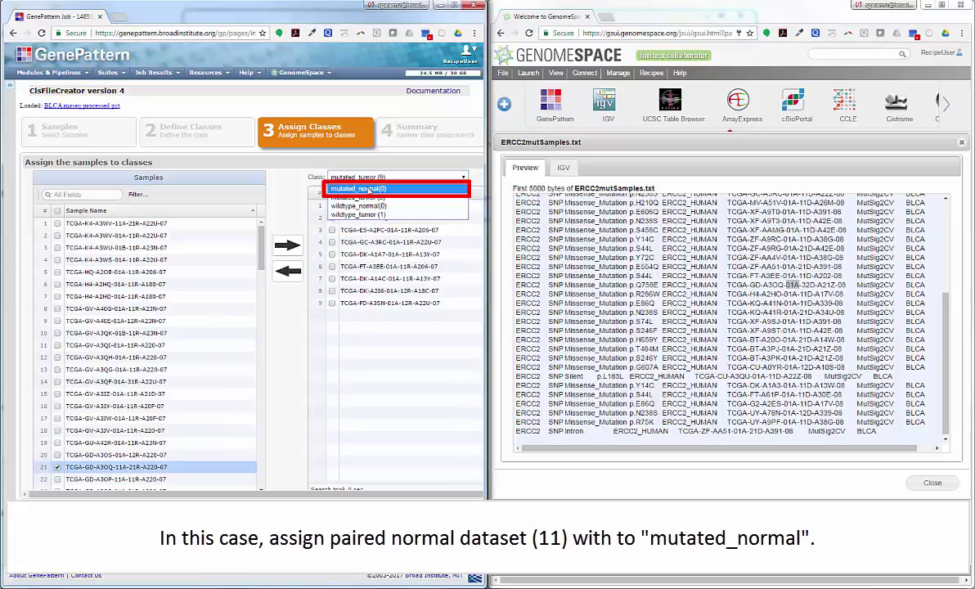
pyautogui.click(352, 192)
pyautogui.click(288, 244)
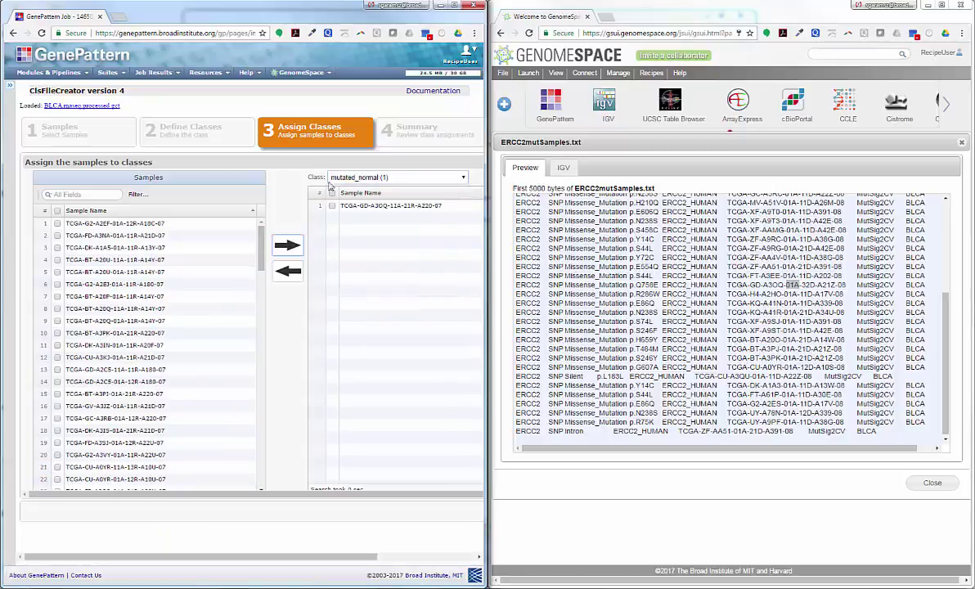
# Assign the samples TCGA-H4-A2HO-01A-11R-A180-07 and TCGA-BT-A20O-01A-21R-A14Y-07 to the mutated_tumor class.
pyautogui.scroll(-10, 208, 434)
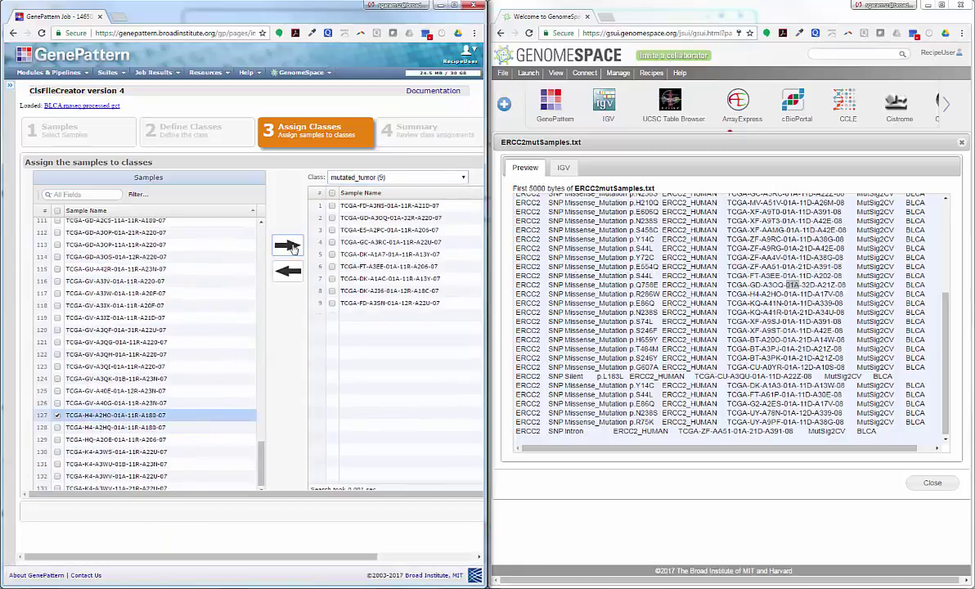
pyautogui.click(288, 246)
pyautogui.scroll(8, 203, 324)
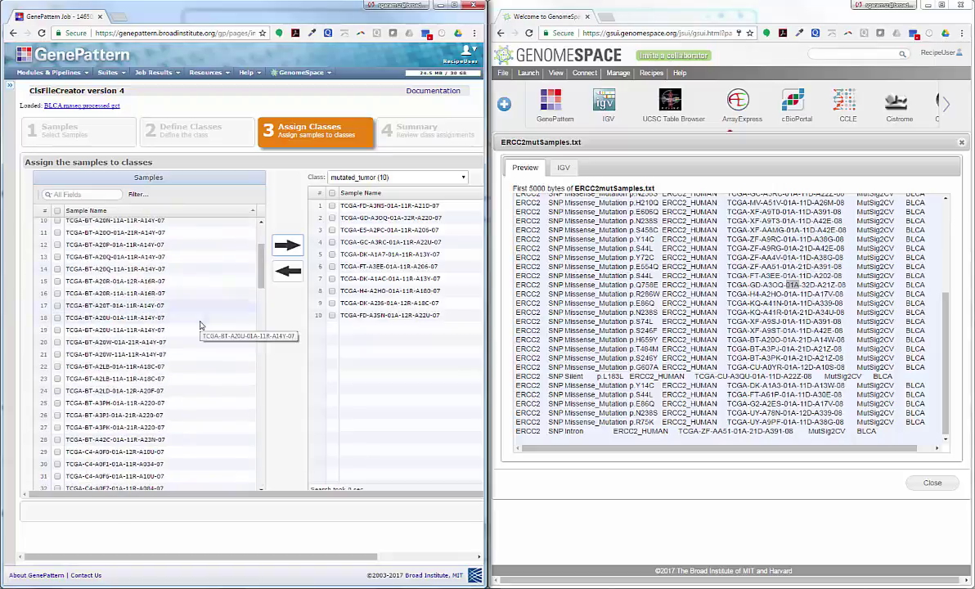
pyautogui.click(180, 233)
pyautogui.click(290, 246)
# Assign the samples TCGA-BT-A3PJ-01A-21R-A220-07, TCGA-BT-A3PK-01A-21R-A220-07 and TCGA-CU-A0YR-01A-12R-A10U-07 to the mutated_tumor class.
pyautogui.moveTo(260, 268); pyautogui.dragTo(261, 278)
pyautogui.click(110, 338)
pyautogui.keyDown('ctrl'); pyautogui.click(108, 350); pyautogui.keyUp('ctrl')
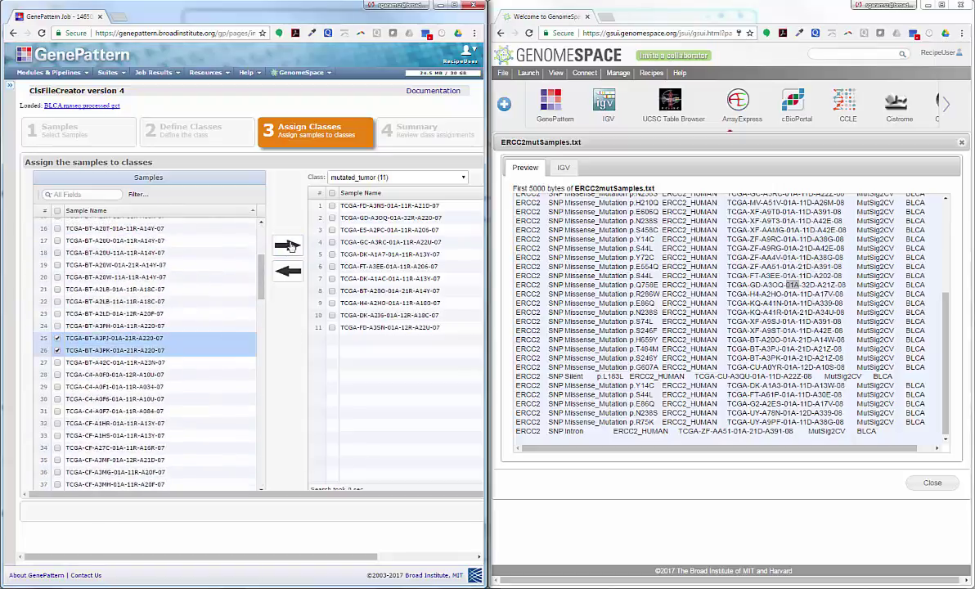
pyautogui.click(288, 245)
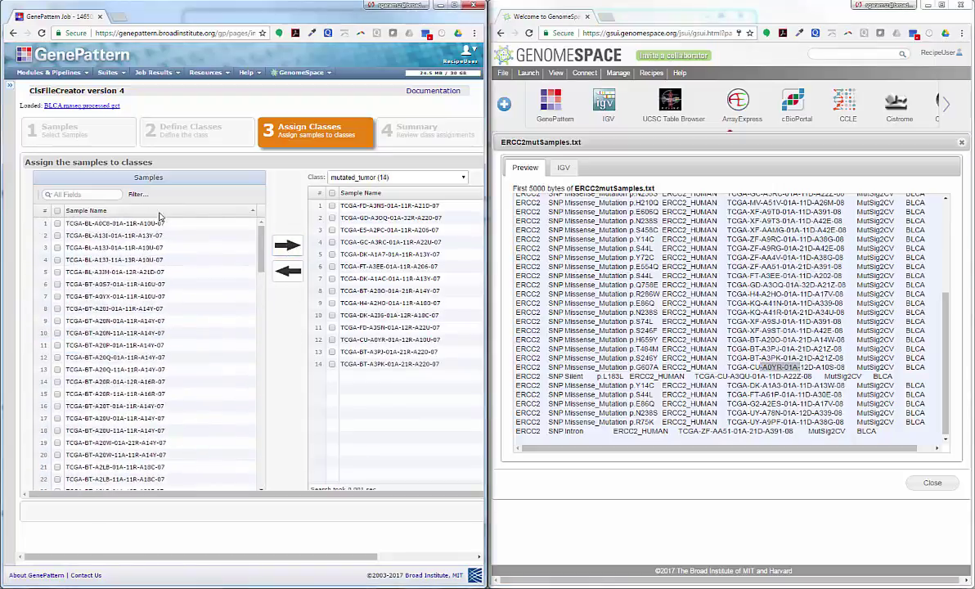
# Assign the paired normal sample TCGA-CU-A0YR-11A-13R-A10U-07 to the mutated_normal class.
pyautogui.scroll(-7, 160, 327)
pyautogui.click(131, 350)
pyautogui.click(397, 178)
pyautogui.click(364, 188)
pyautogui.click(288, 245)
# Check that TCGA-CU-A3QU-01A carries a silent mutation and assign sample TCGA-CU-A3QU-01A-11R-A22U-07 to the wildtype_tumor class.
pyautogui.moveTo(260, 249); pyautogui.dragTo(261, 305)
pyautogui.click(216, 370)
pyautogui.moveTo(548, 376); pyautogui.dragTo(584, 376)
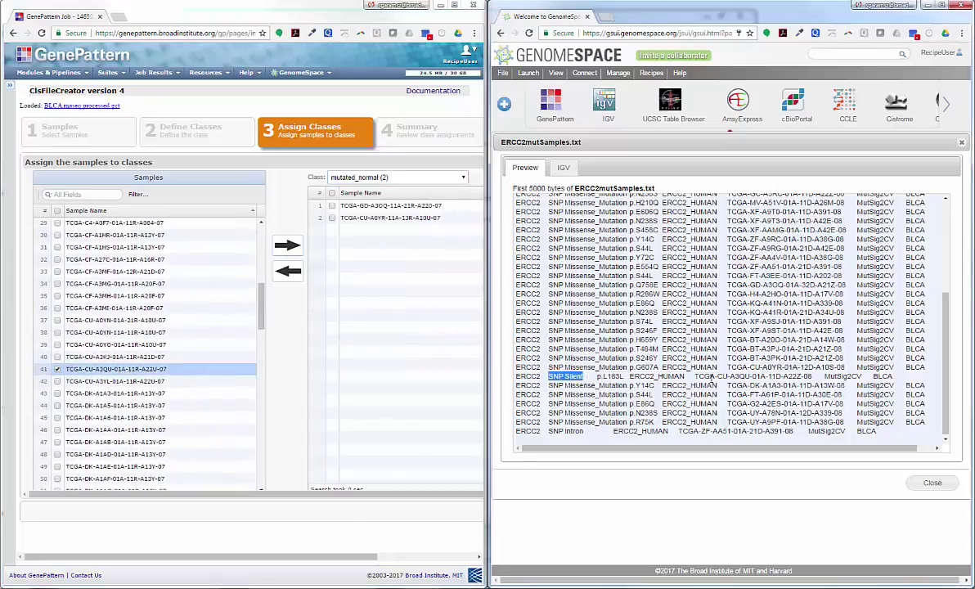
pyautogui.moveTo(717, 376); pyautogui.dragTo(764, 376)
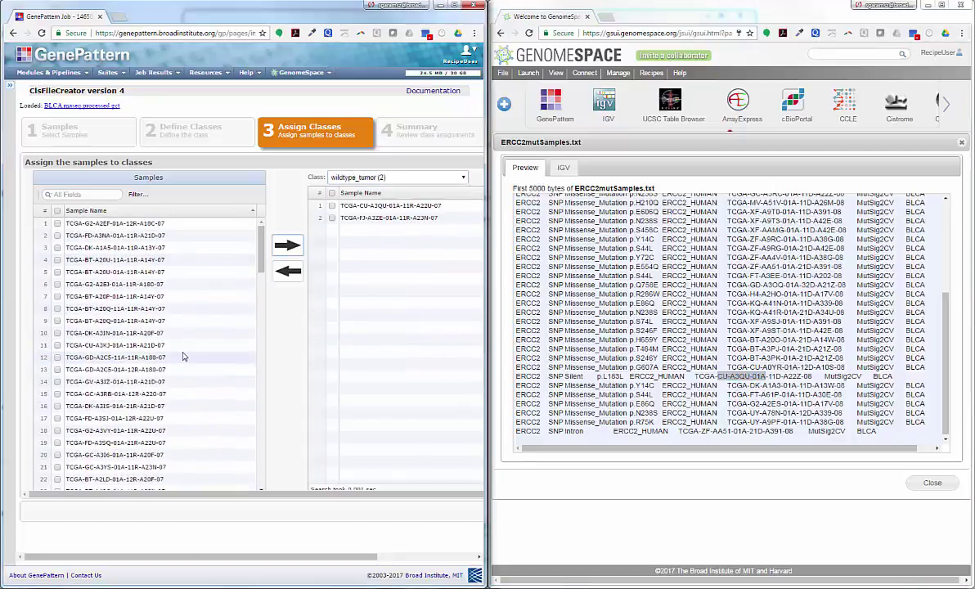
# Assign the samples TCGA-DK-A1A3-01A-11R-A13Y-07 and TCGA-G2-A2ES-01A-11R-A180-07 to the mutated_tumor class.
pyautogui.scroll(-10, 183, 356)
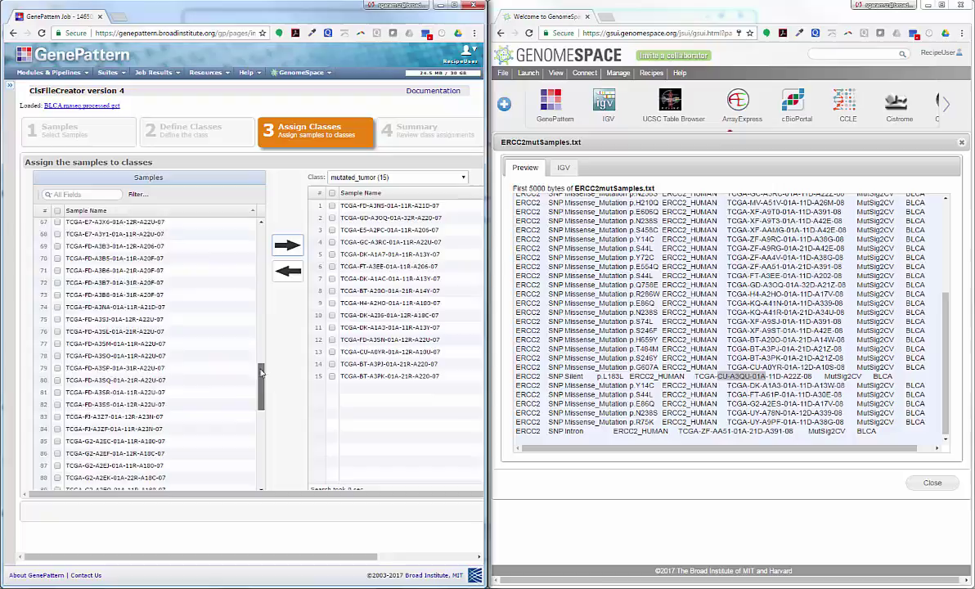
pyautogui.moveTo(261, 373); pyautogui.dragTo(261, 395)
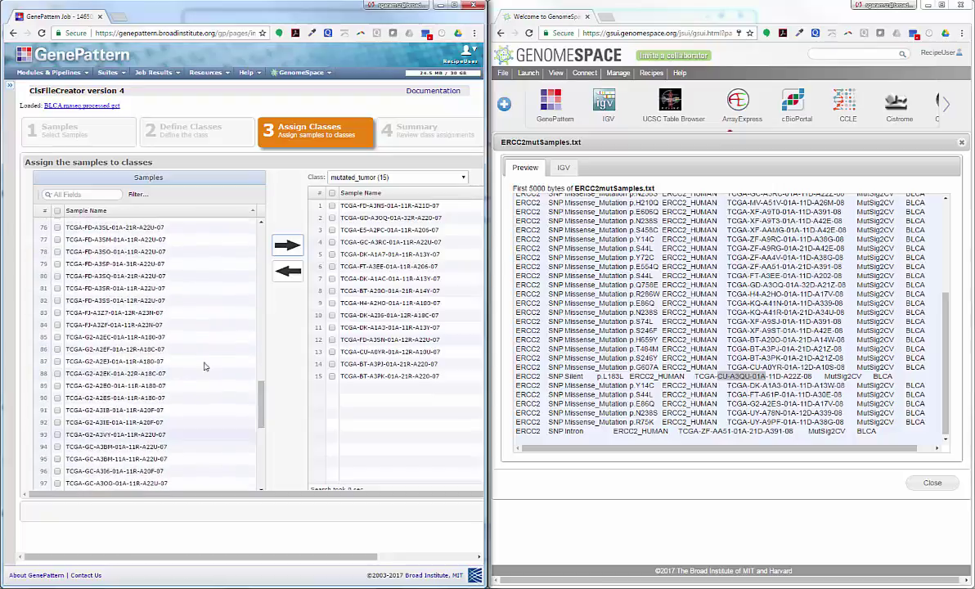
pyautogui.click(205, 366)
pyautogui.click(288, 245)
# Assign the 11A normal samples of TCGA-BL-A13J and TCGA-BT-A20N, A20Q, A20R, A20U, A20W and A2LB to the wildtype_normal class.
pyautogui.moveTo(261, 258)
pyautogui.mouseDown()
pyautogui.moveTo(261, 470)
pyautogui.moveTo(261, 237)
pyautogui.mouseUp()
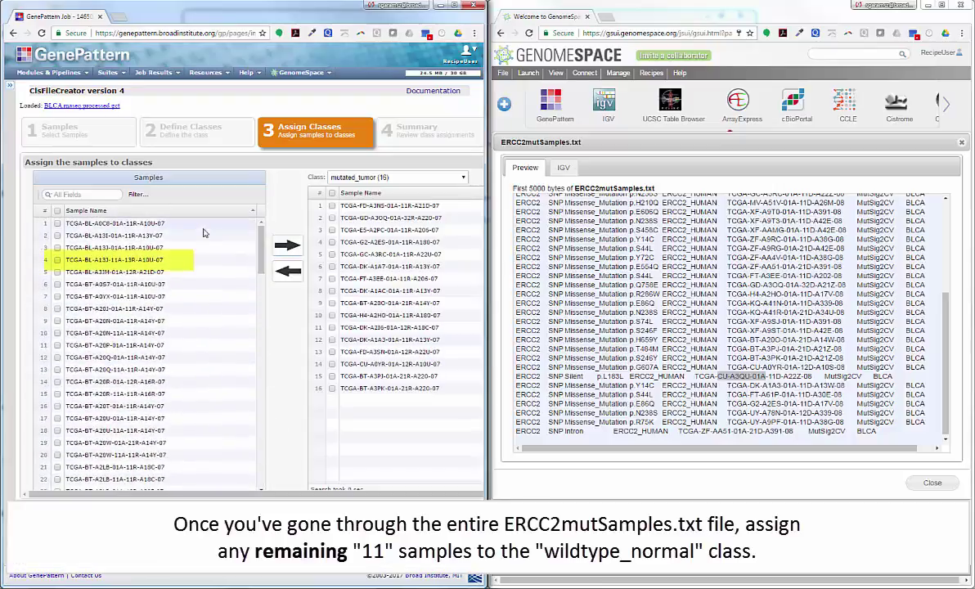
pyautogui.click(168, 259)
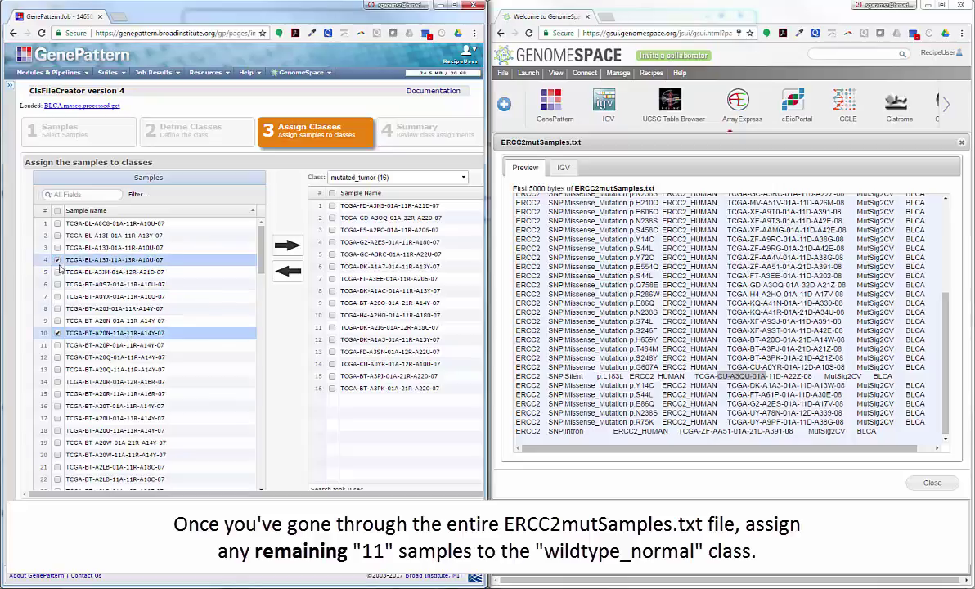
pyautogui.click(57, 333)
pyautogui.click(58, 369)
pyautogui.click(58, 394)
pyautogui.click(57, 430)
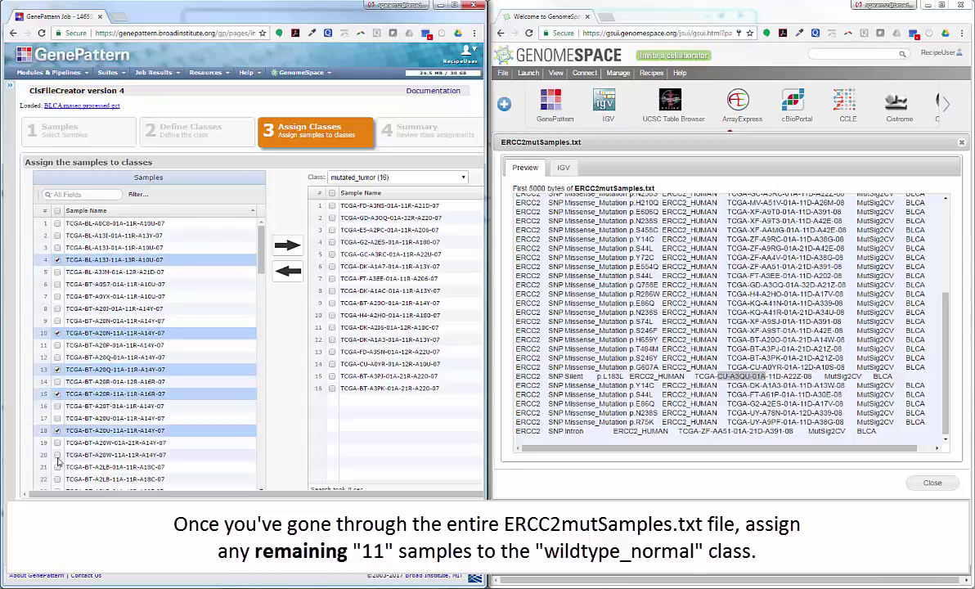
pyautogui.click(57, 454)
pyautogui.click(57, 480)
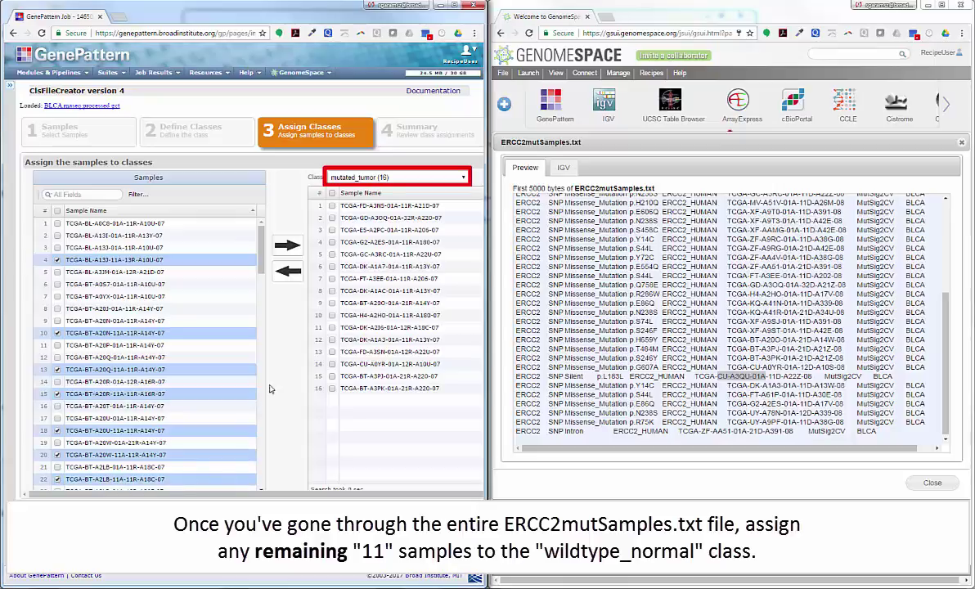
pyautogui.click(363, 178)
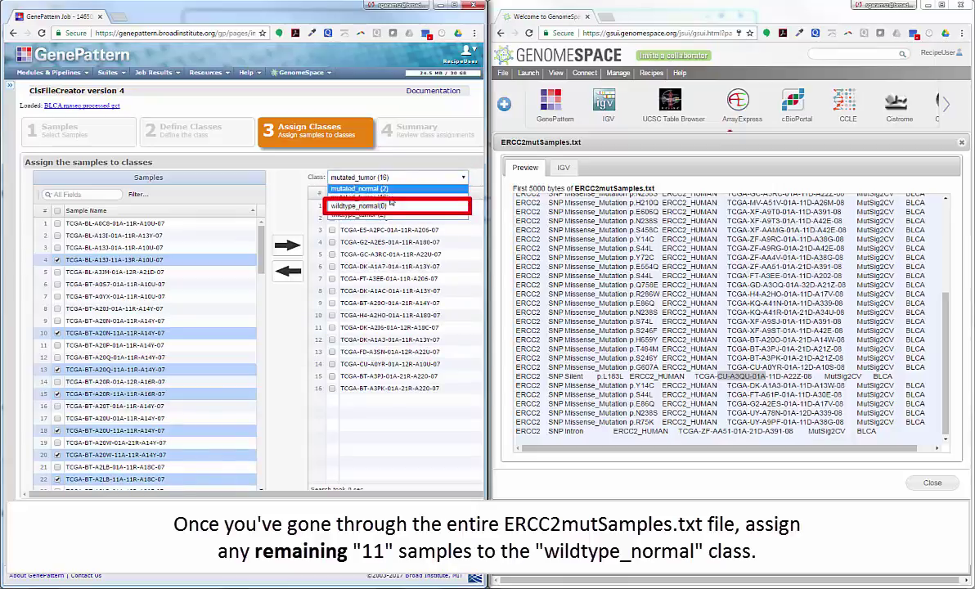
pyautogui.click(390, 207)
pyautogui.click(292, 248)
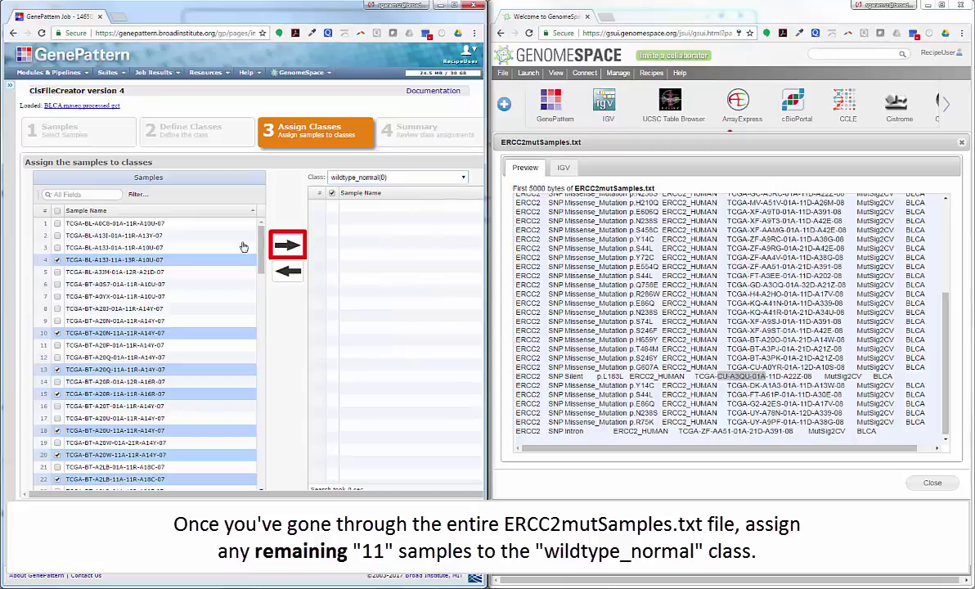
# Assign the normal samples TCGA-CU-A0YN-11A-11R-A10U-07 and TCGA-GC-A3BM-11A-11R-A22U-07 to the wildtype_normal class.
pyautogui.moveTo(261, 247)
pyautogui.mouseDown()
pyautogui.moveTo(260, 274)
pyautogui.moveTo(261, 266)
pyautogui.mouseUp()
pyautogui.click(58, 241)
pyautogui.scroll(-2, 58, 442)
pyautogui.click(57, 343)
pyautogui.click(287, 246)
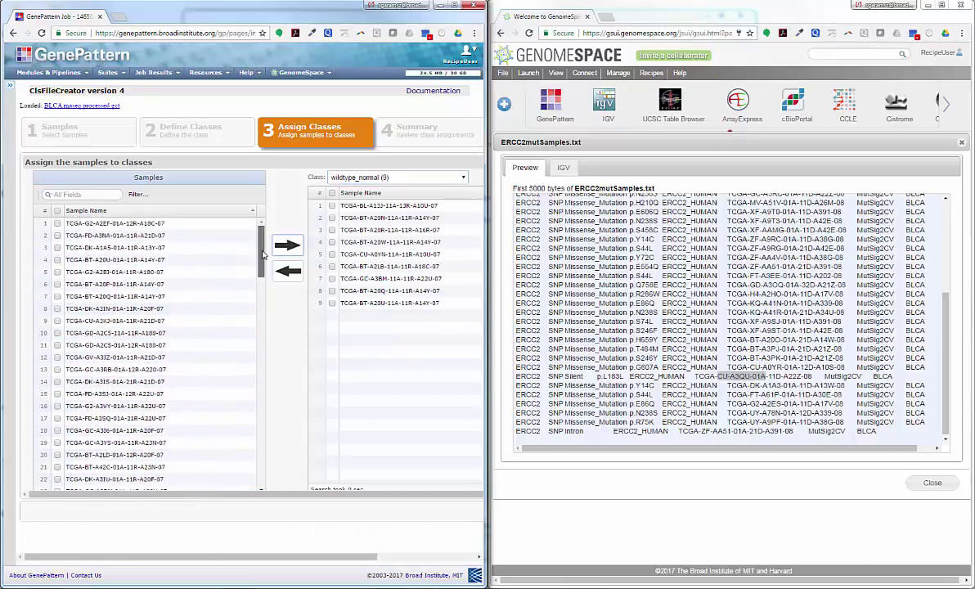
# Assign the remaining 11A normal samples of TCGA-GC-A3WC, TCGA-GD-A2C5, TCGA-GD-A3OP and TCGA-K4-A3WV to the wildtype_normal class.
pyautogui.scroll(-10, 115, 336)
pyautogui.moveTo(260, 355); pyautogui.dragTo(262, 457)
pyautogui.click(57, 377)
pyautogui.click(57, 412)
pyautogui.click(57, 437)
pyautogui.click(57, 482)
pyautogui.click(286, 252)
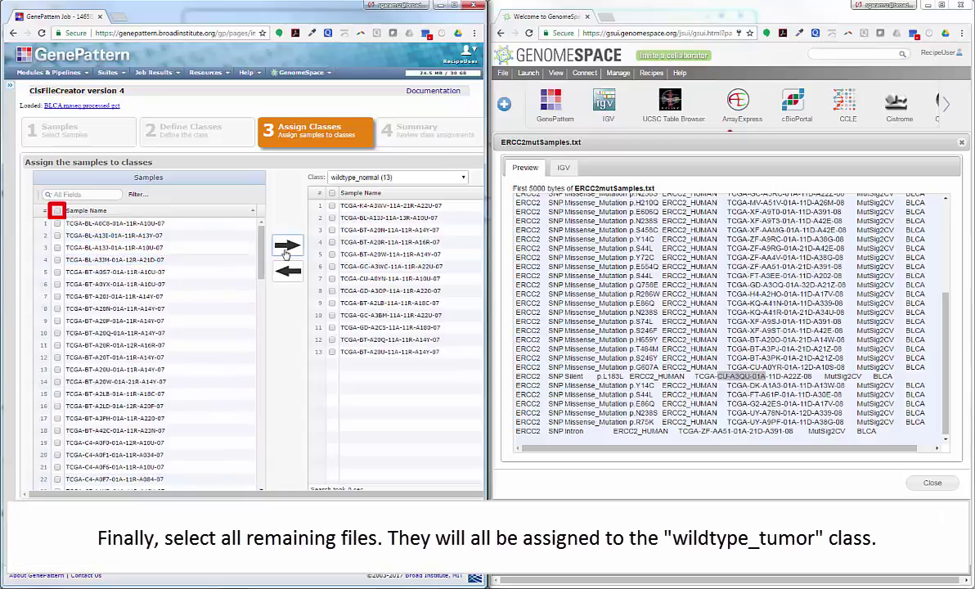
# Select all samples still unassigned and assign them to the wildtype_tumor class.
pyautogui.click(57, 211)
pyautogui.click(372, 177)
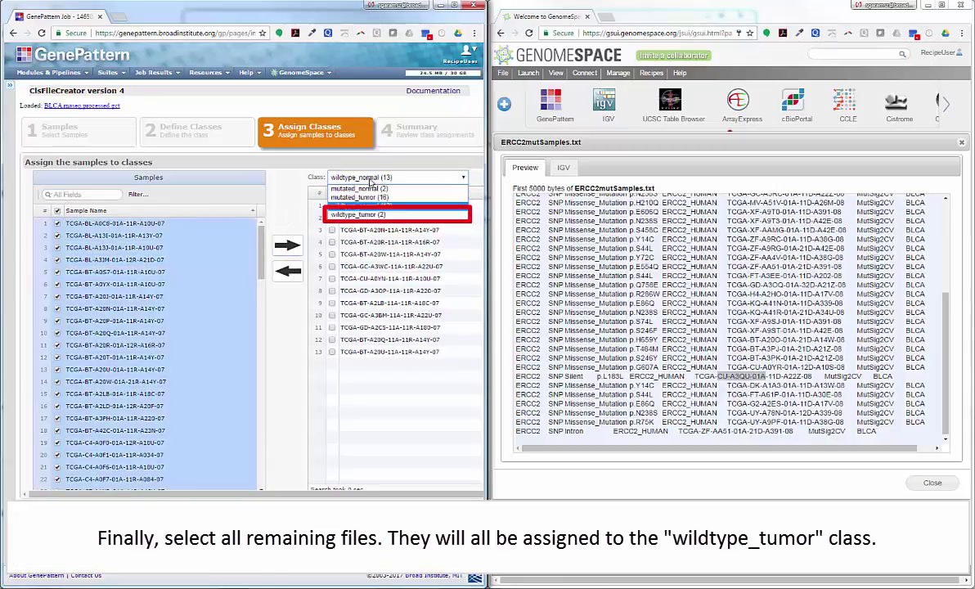
pyautogui.click(373, 215)
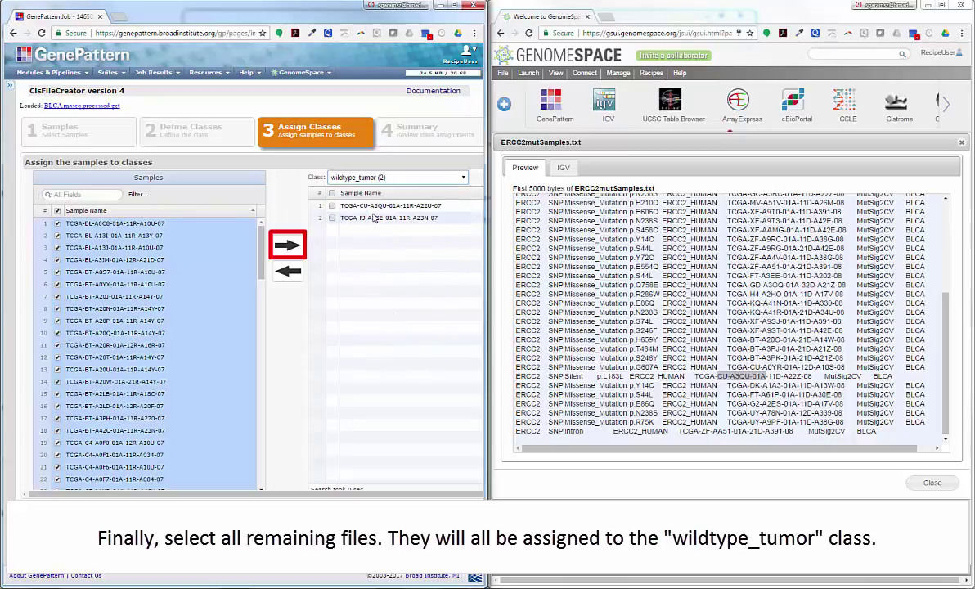
pyautogui.click(291, 246)
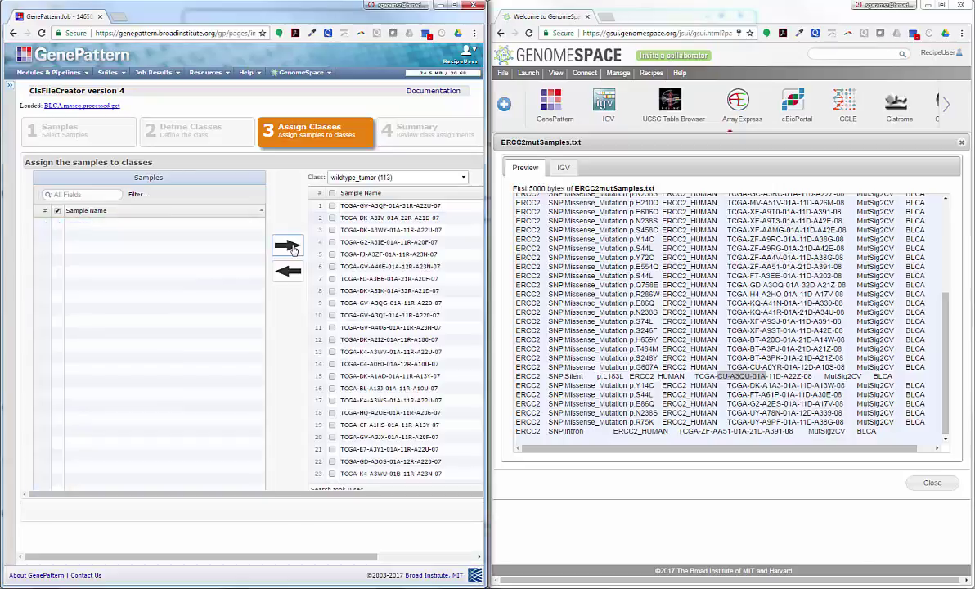
# Maximize the GenePattern window and proceed to the class assignment summary to review the samples in each class.
pyautogui.doubleClick(423, 12)
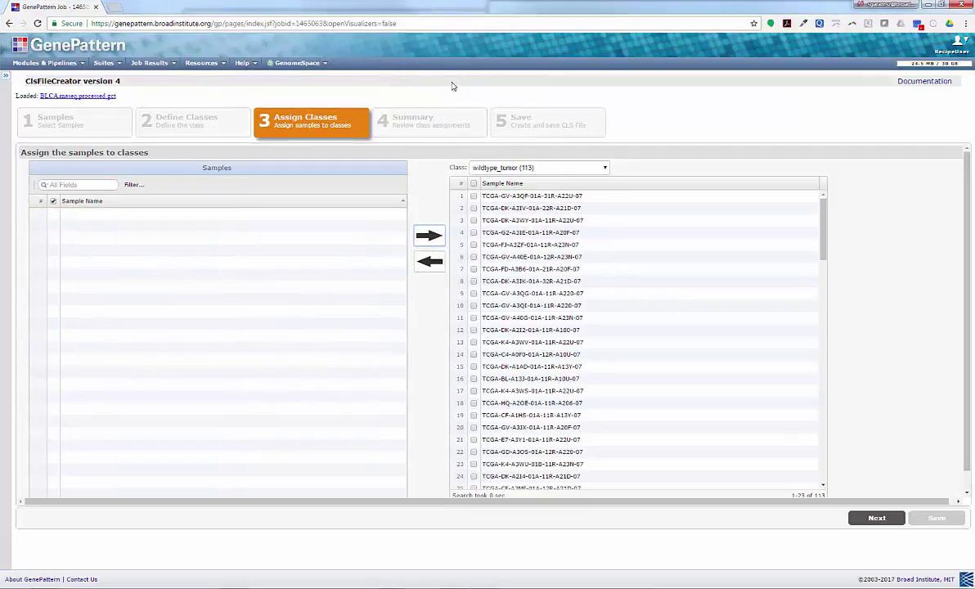
pyautogui.click(876, 518)
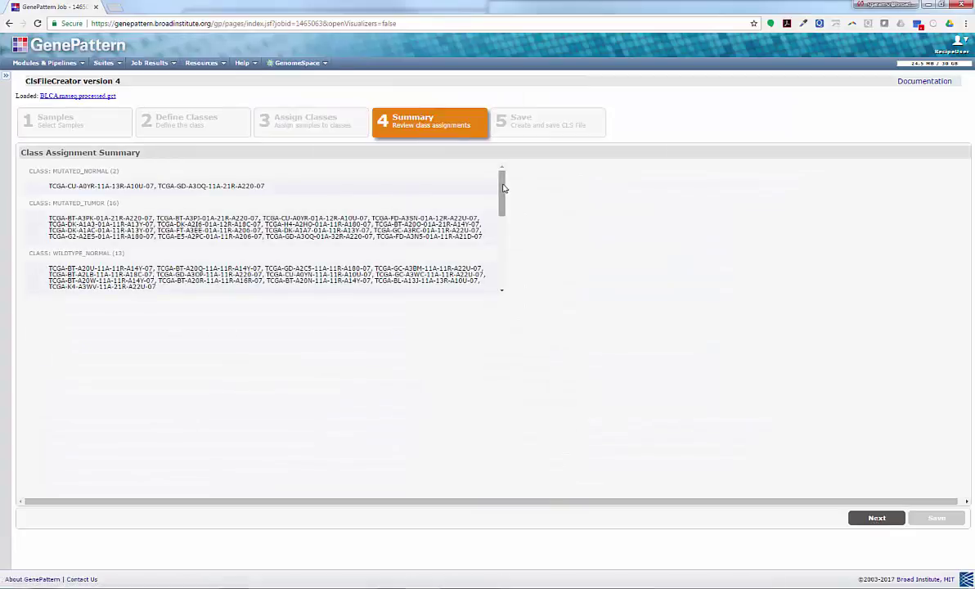
pyautogui.moveTo(502, 186); pyautogui.dragTo(510, 270)
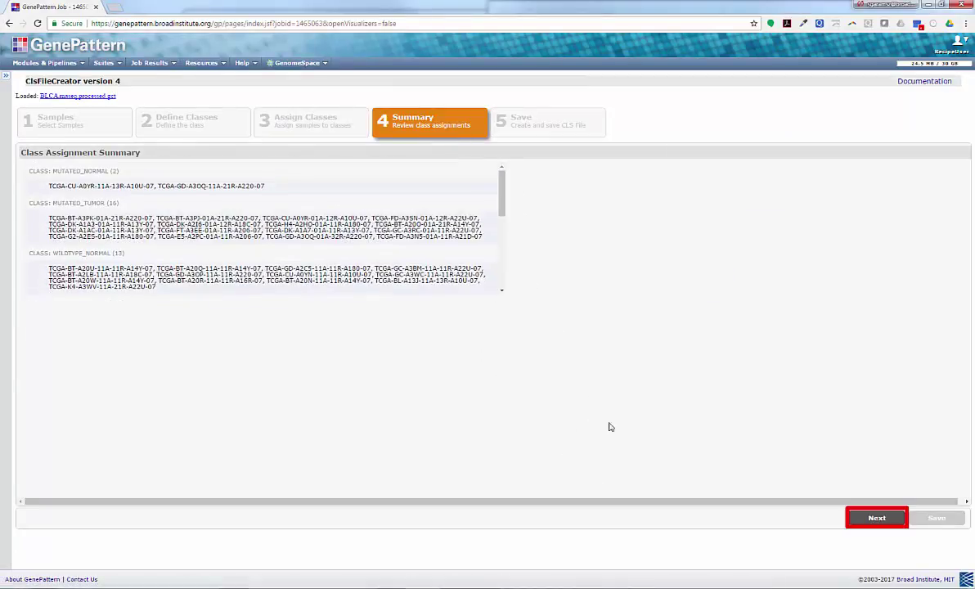
# Save the class assignments as BLCA.rnaseq.processed.cls in the uploads directory of the GenePattern files.
pyautogui.click(873, 519)
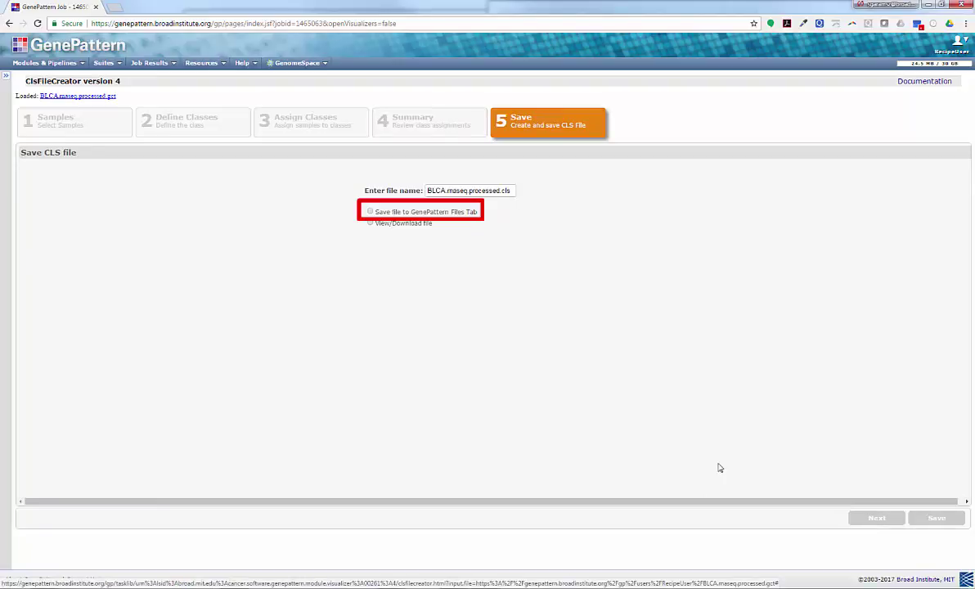
pyautogui.click(370, 212)
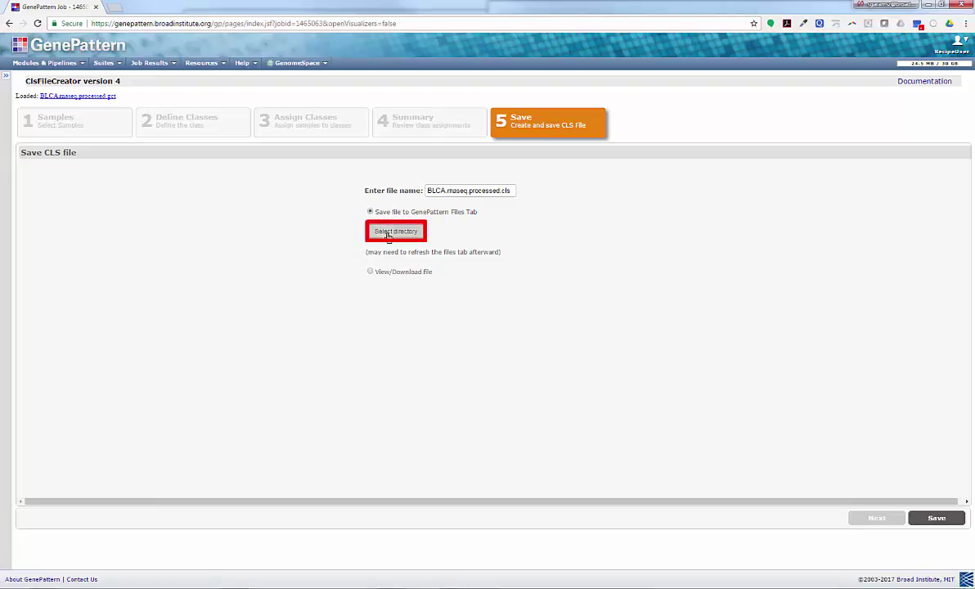
pyautogui.click(388, 232)
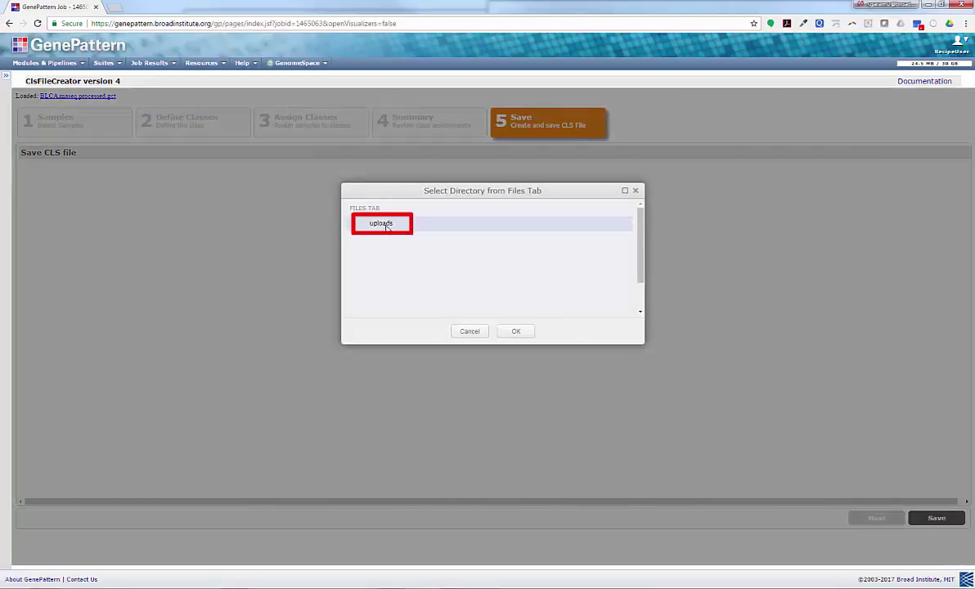
pyautogui.click(384, 224)
pyautogui.click(511, 333)
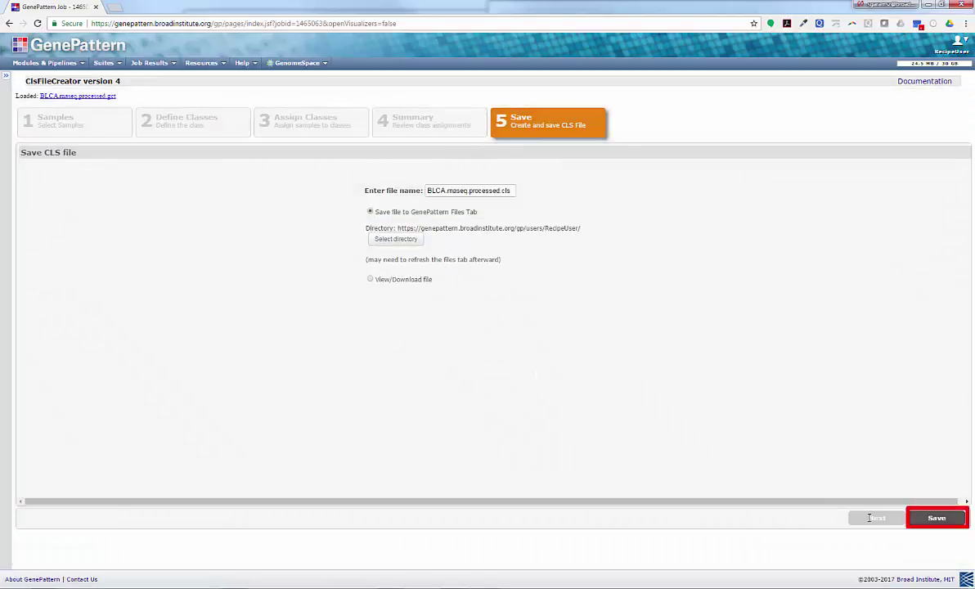
pyautogui.click(936, 520)
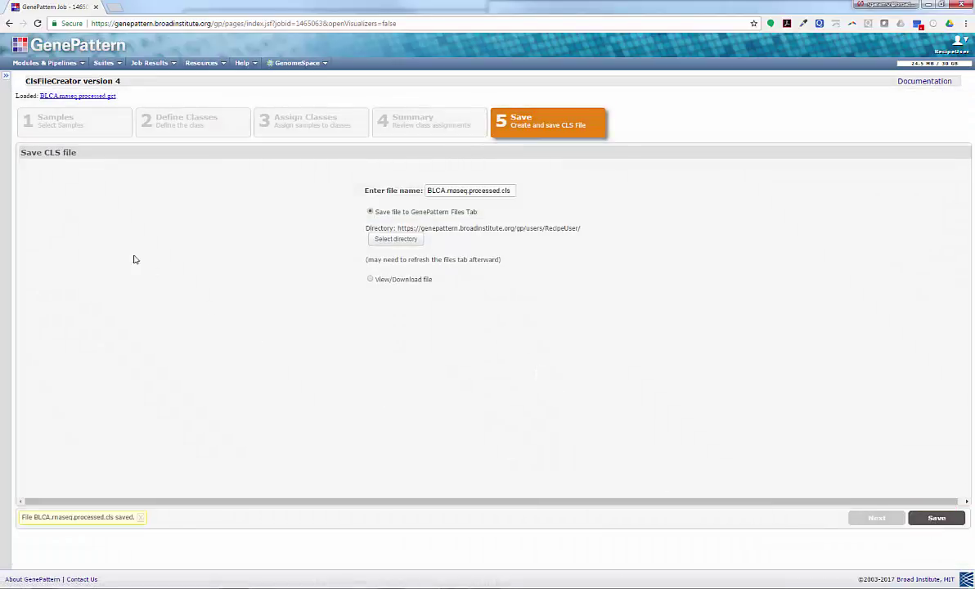
# Refresh the list of uploaded GenePattern files and save BLCA.rnaseq.processed.cls to the RecipeUser directory in GenomeSpace.
pyautogui.click(6, 76)
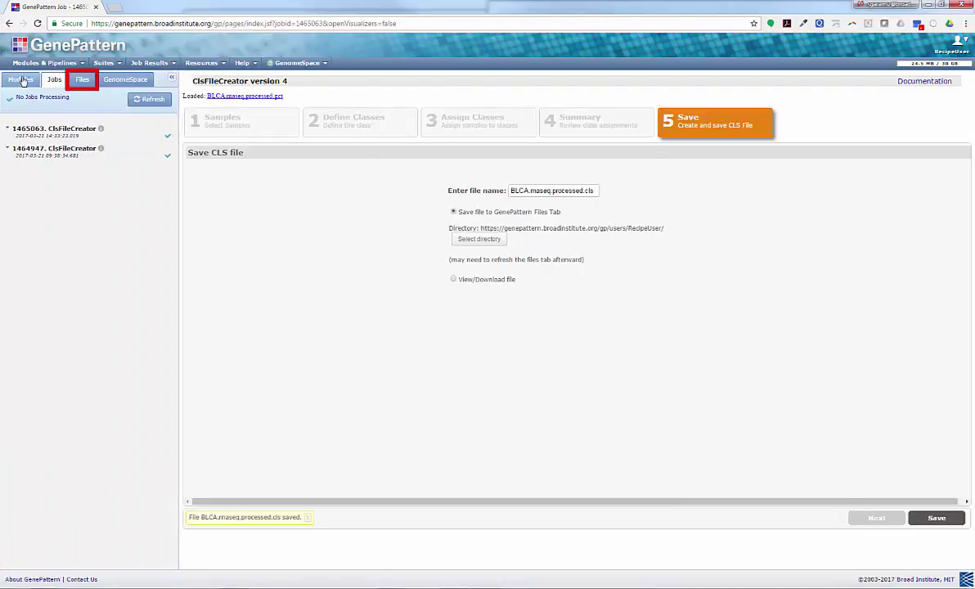
pyautogui.click(82, 80)
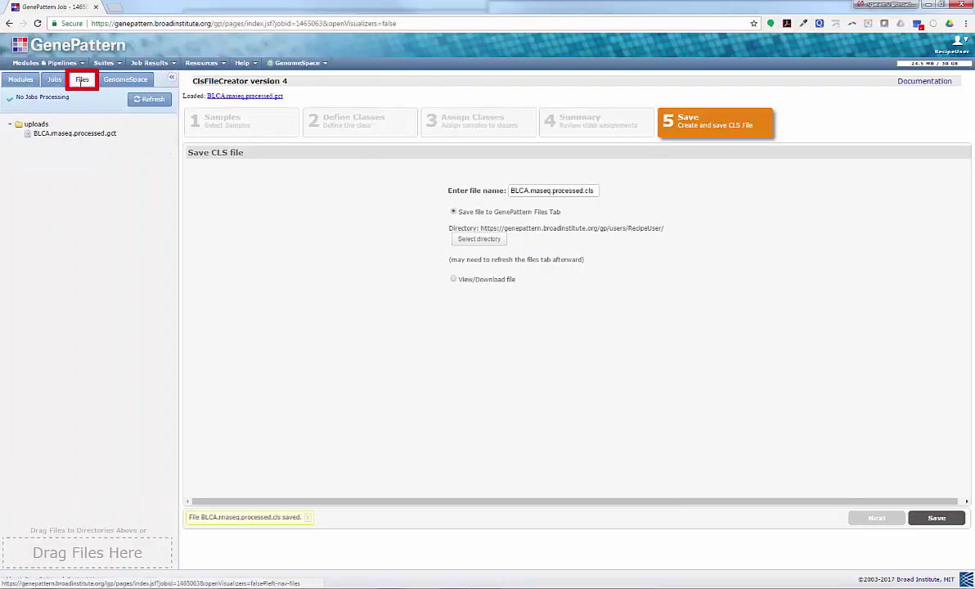
pyautogui.click(145, 100)
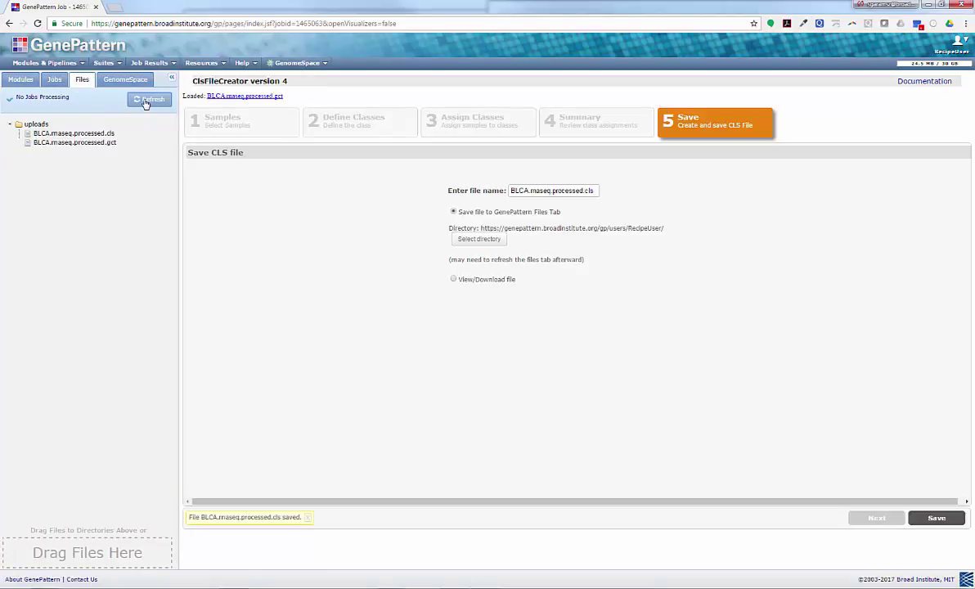
pyautogui.click(74, 133)
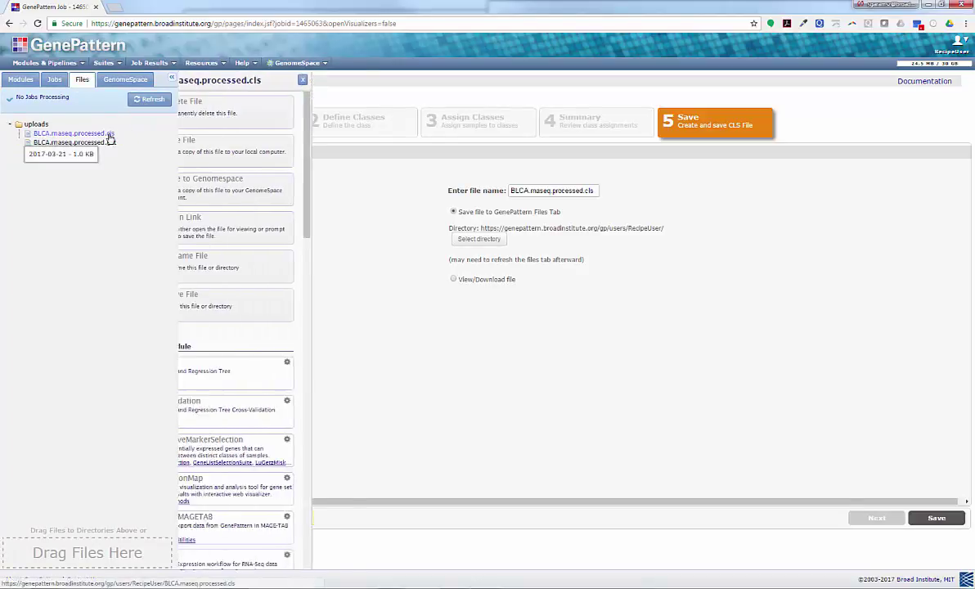
pyautogui.click(223, 194)
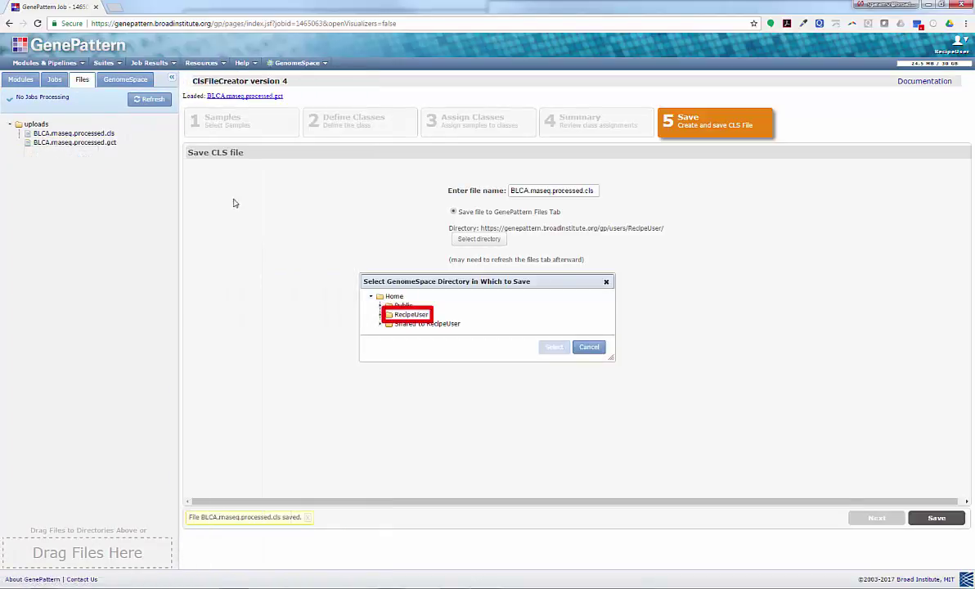
pyautogui.click(409, 315)
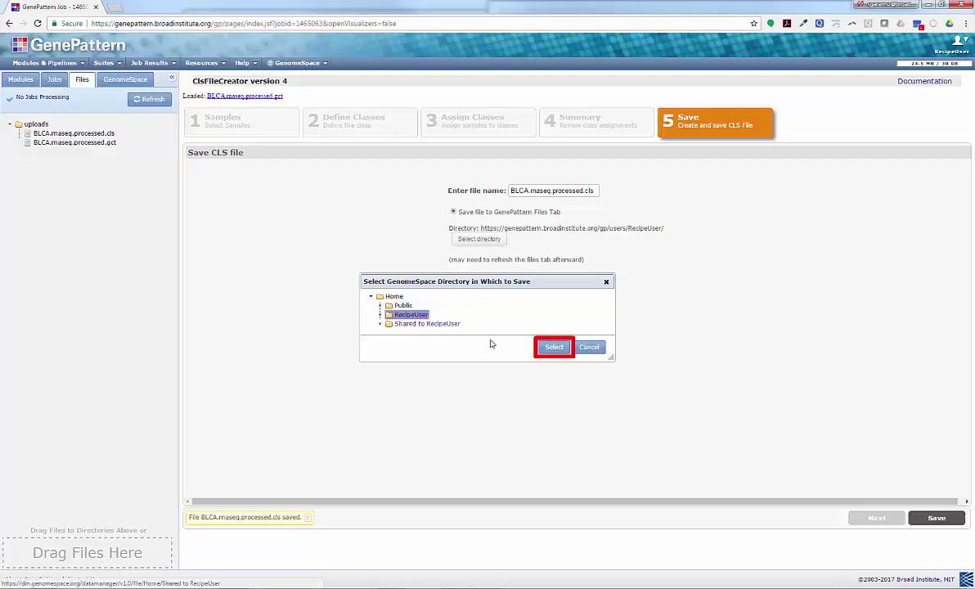
pyautogui.click(556, 346)
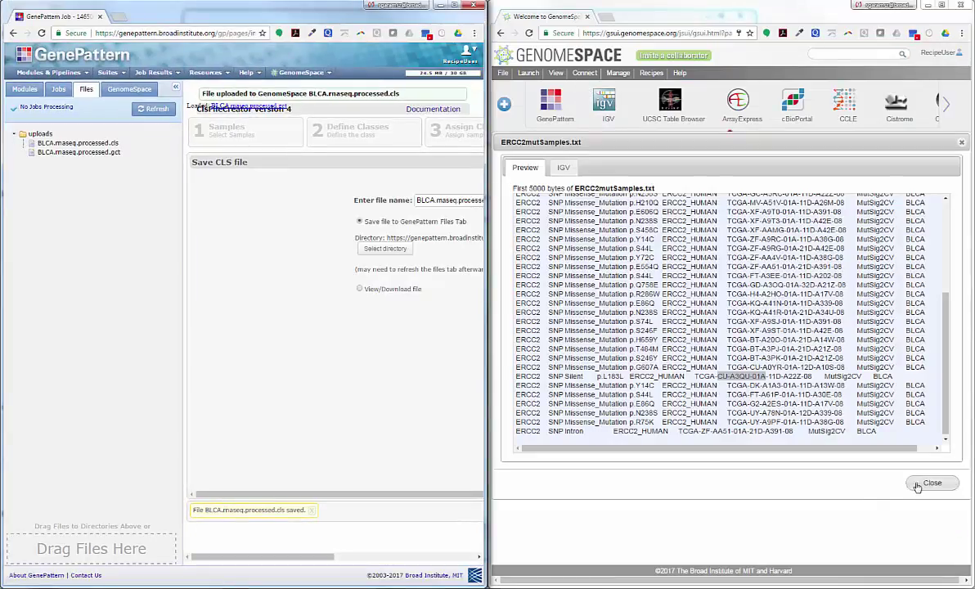
# Switch to GenomeSpace, close the ERCC2mutSamples.txt preview, and select BLCA.rnaseq.processed.cls and BLCA.rnaseq.processed.gct in the RecipeUser folder.
pyautogui.click(930, 484)
pyautogui.click(703, 145)
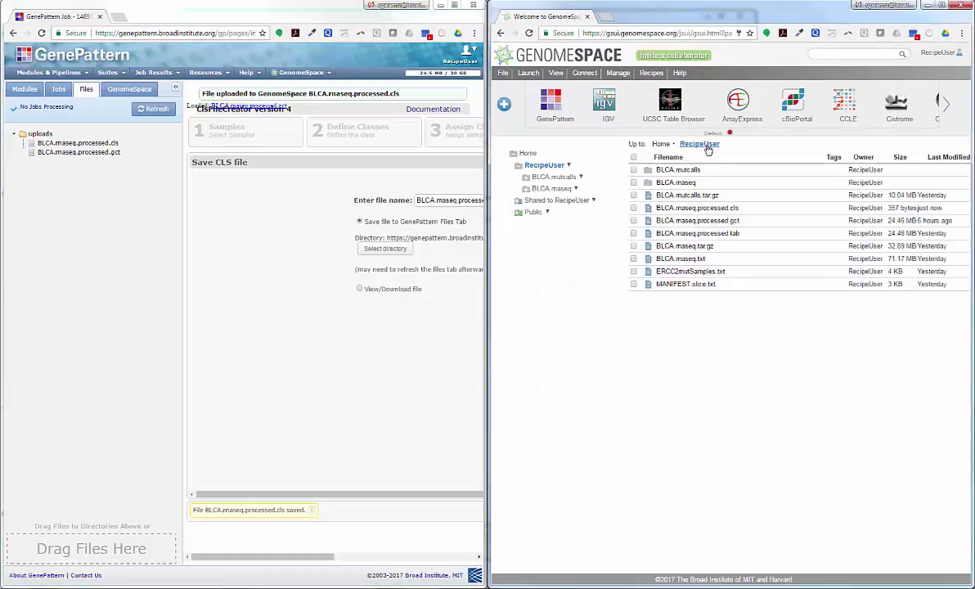
pyautogui.click(633, 207)
pyautogui.click(633, 220)
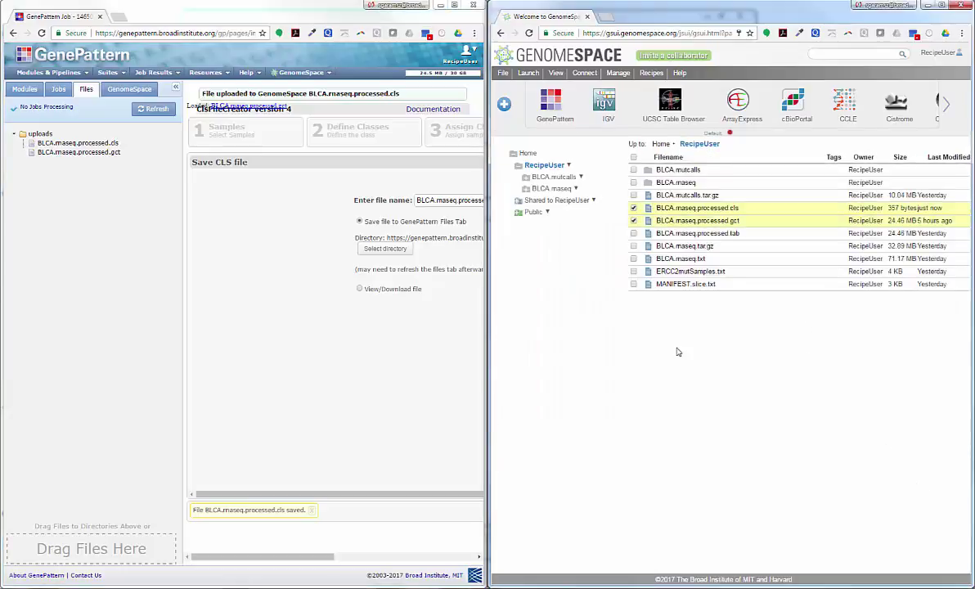